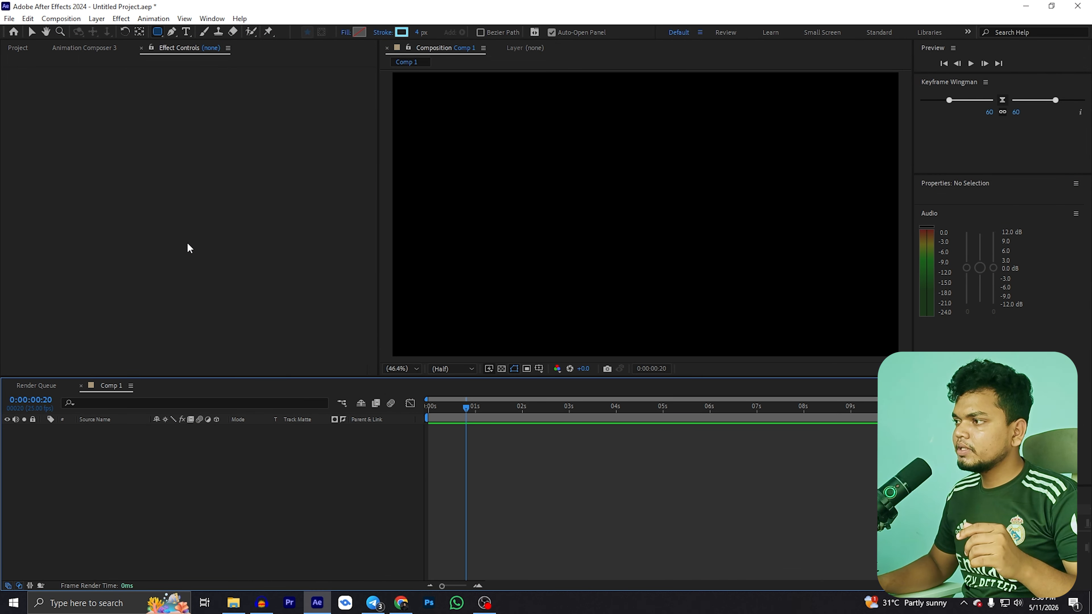
Add the imported MP4 clip to Comp 1 and scale its layer to 50%
left_click(18, 48)
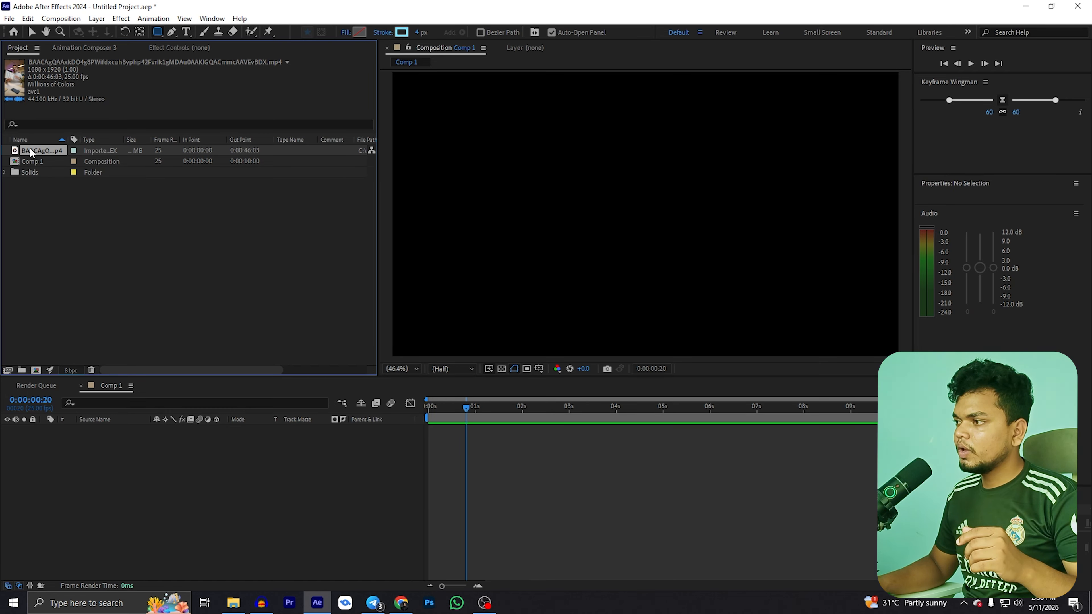
left_click_drag(30, 155, 112, 470)
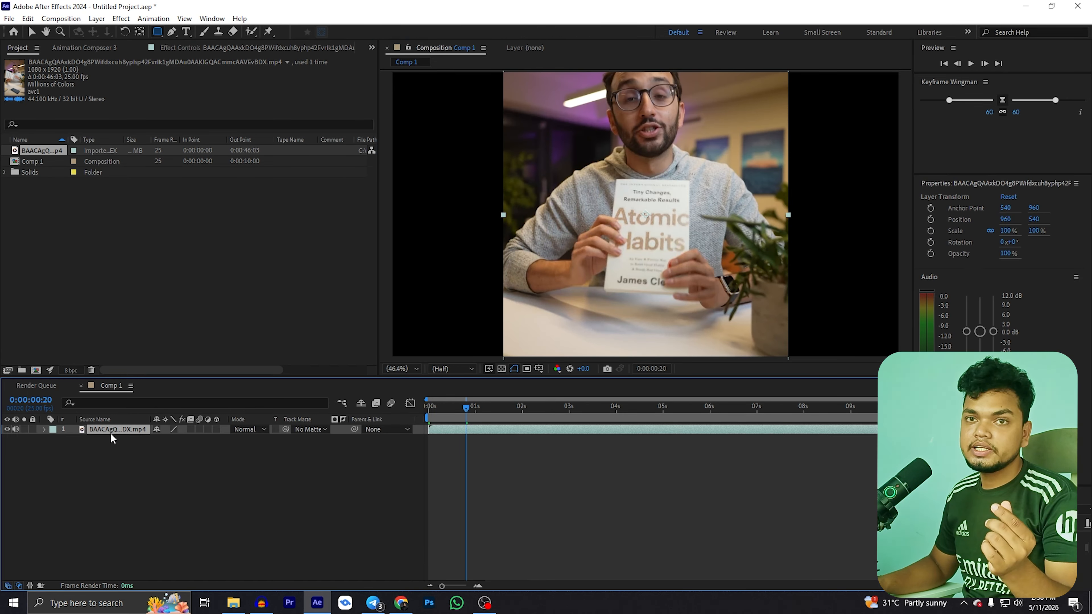
key("s")
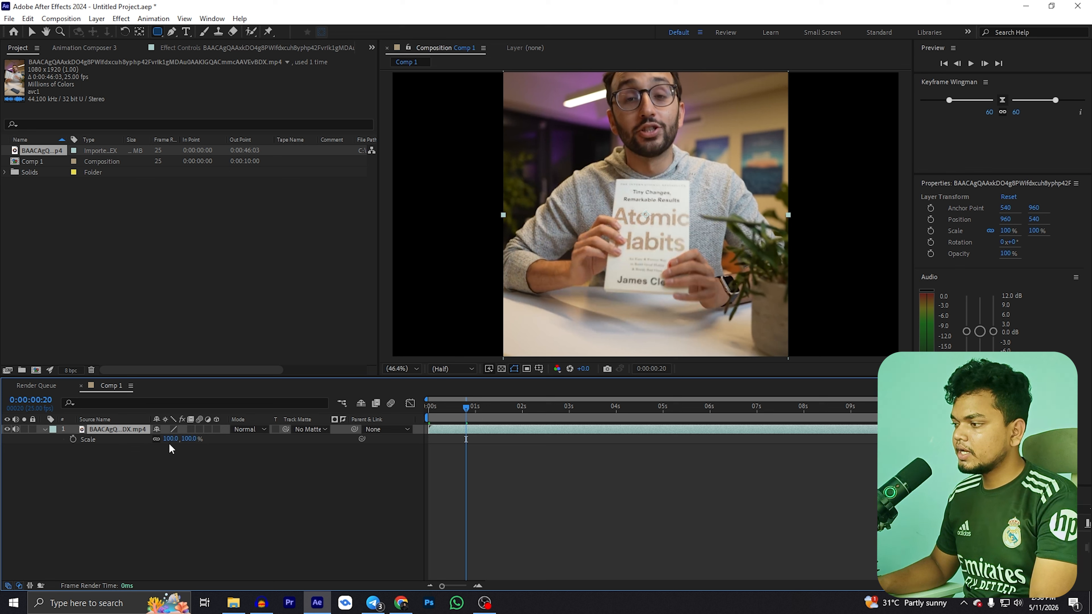
left_click_drag(169, 439, 164, 475)
left_click(168, 489)
Create a white solid covering the composition and apply the 4-Color Gradient effect to it
right_click(166, 490)
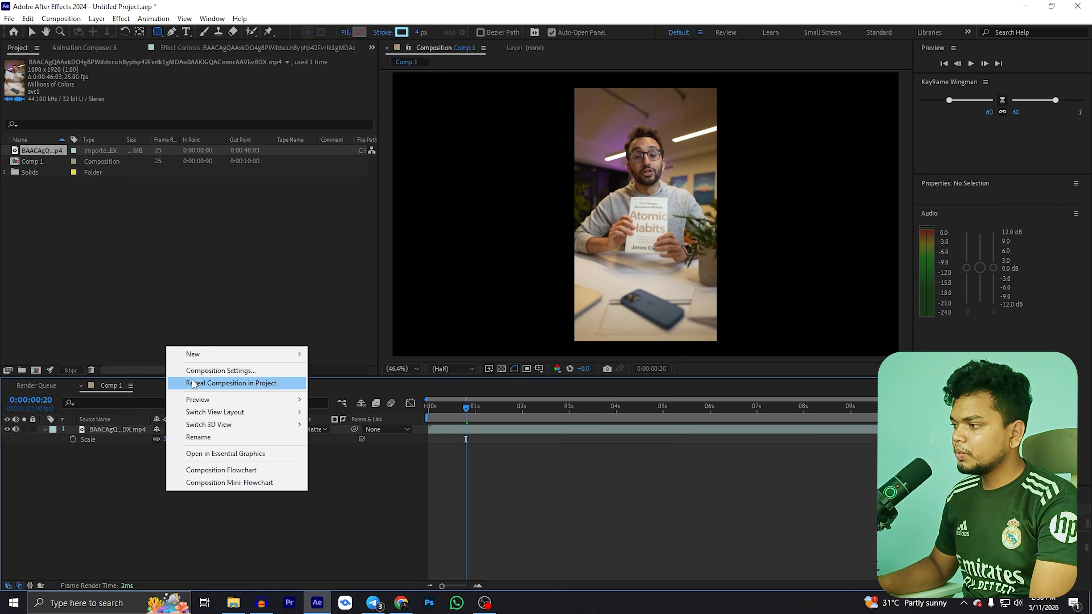
mouse_move(207, 358)
left_click(326, 379)
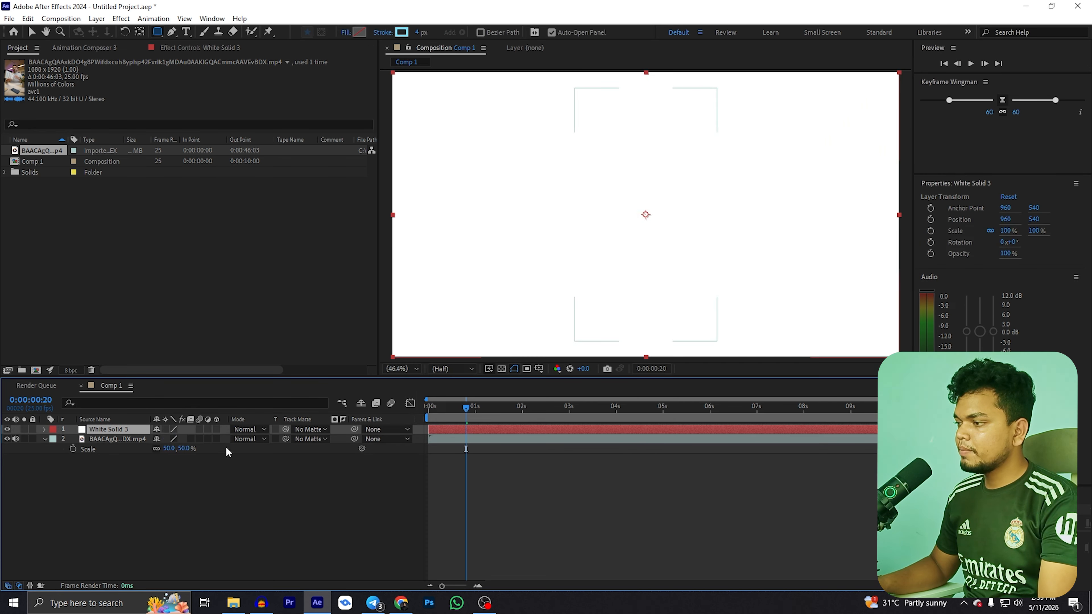
left_click(585, 404)
key("ctrl+space")
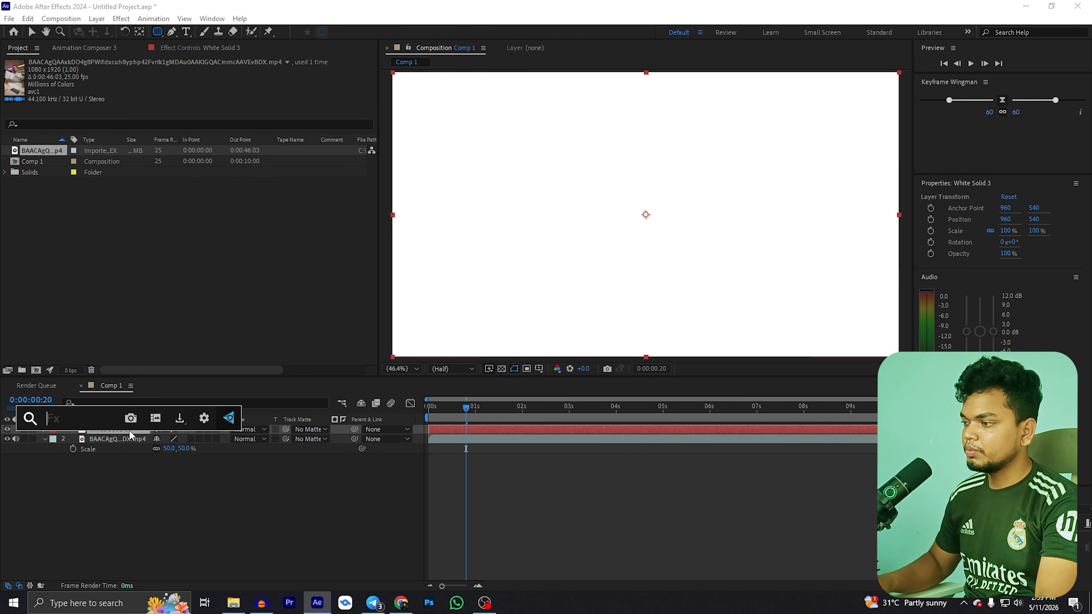
type("4")
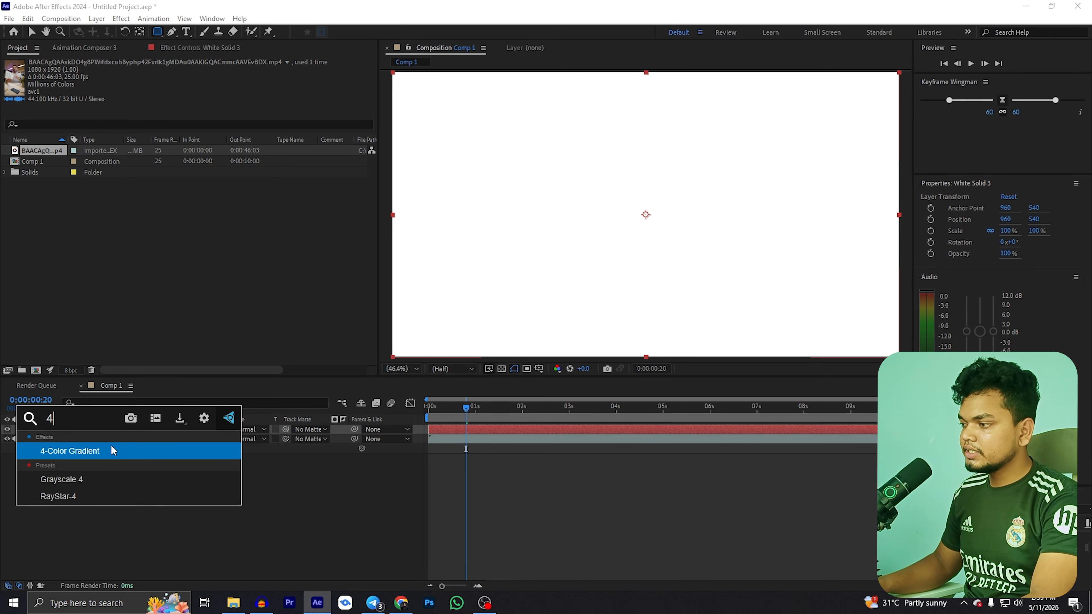
left_click(113, 451)
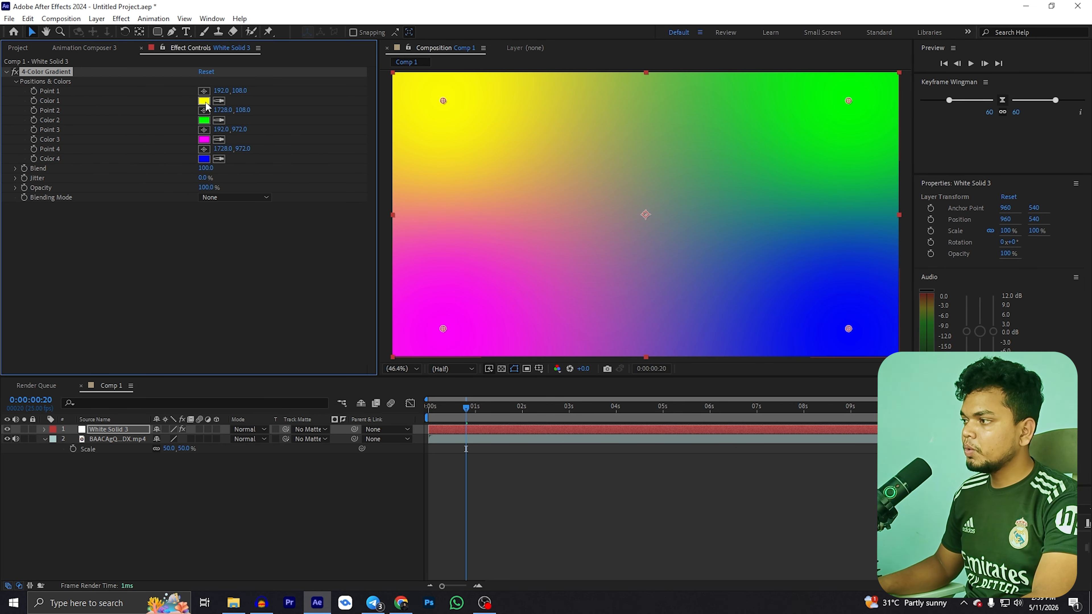
Set Color 1 of the gradient to light cyan 9FF3FF and copy its hex code
left_click(204, 101)
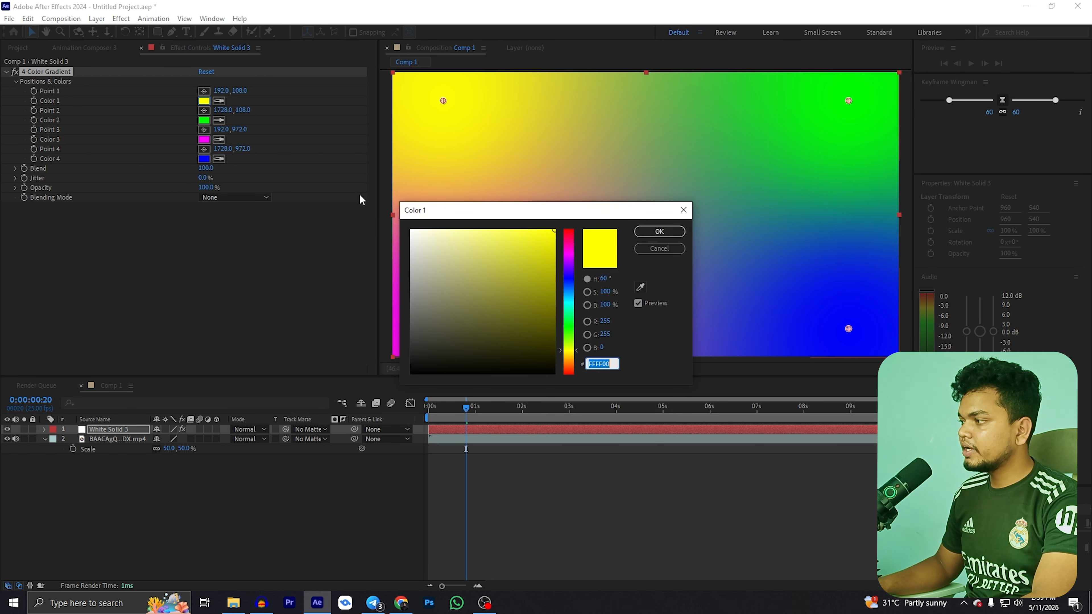
left_click(569, 304)
left_click_drag(477, 251, 465, 214)
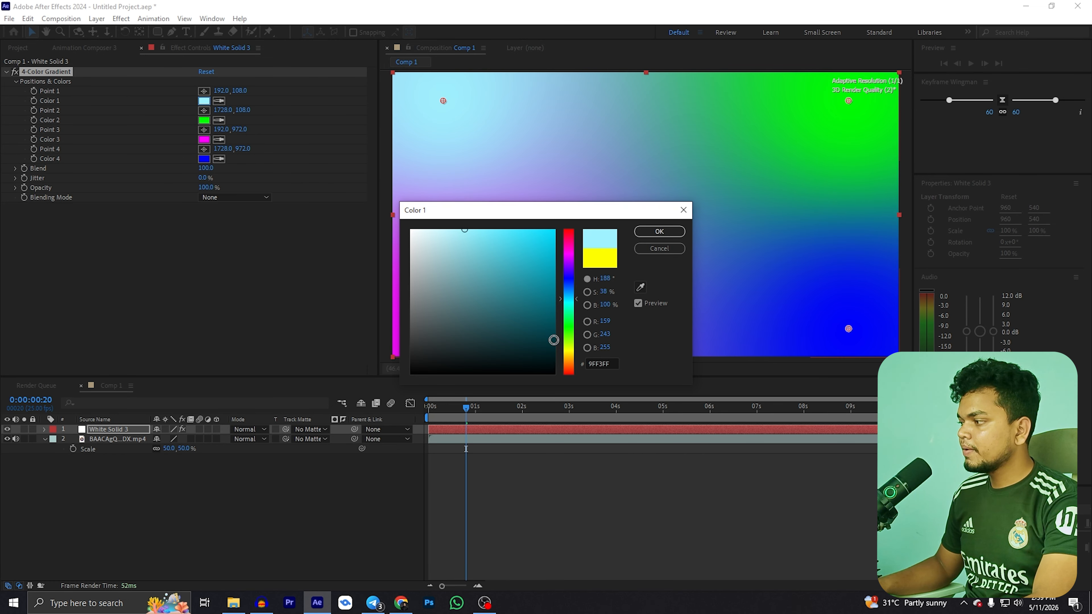
left_click(599, 364)
key("ctrl+c")
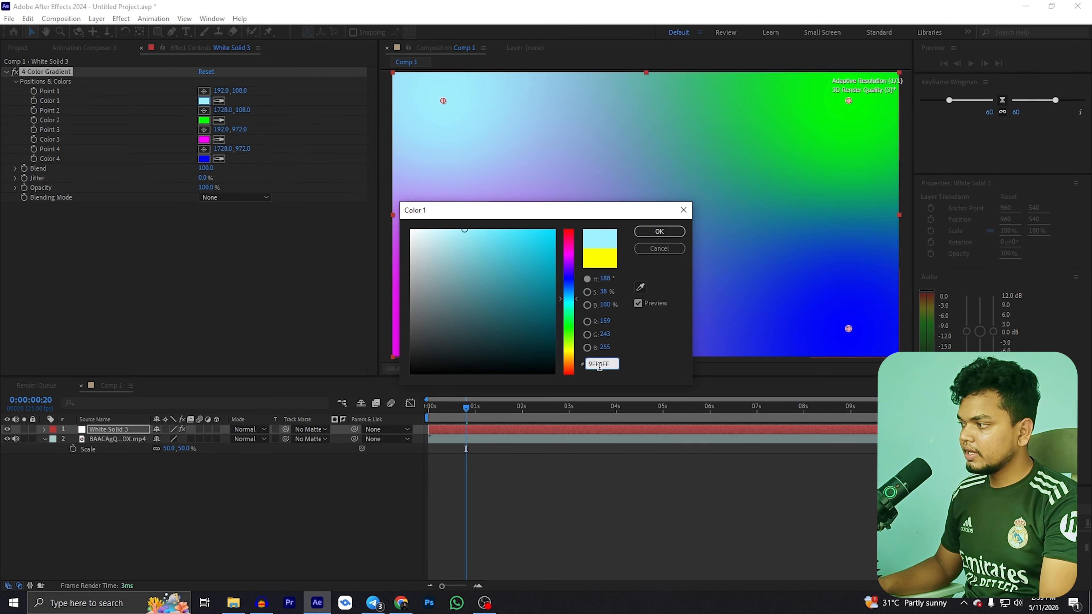
left_click(660, 232)
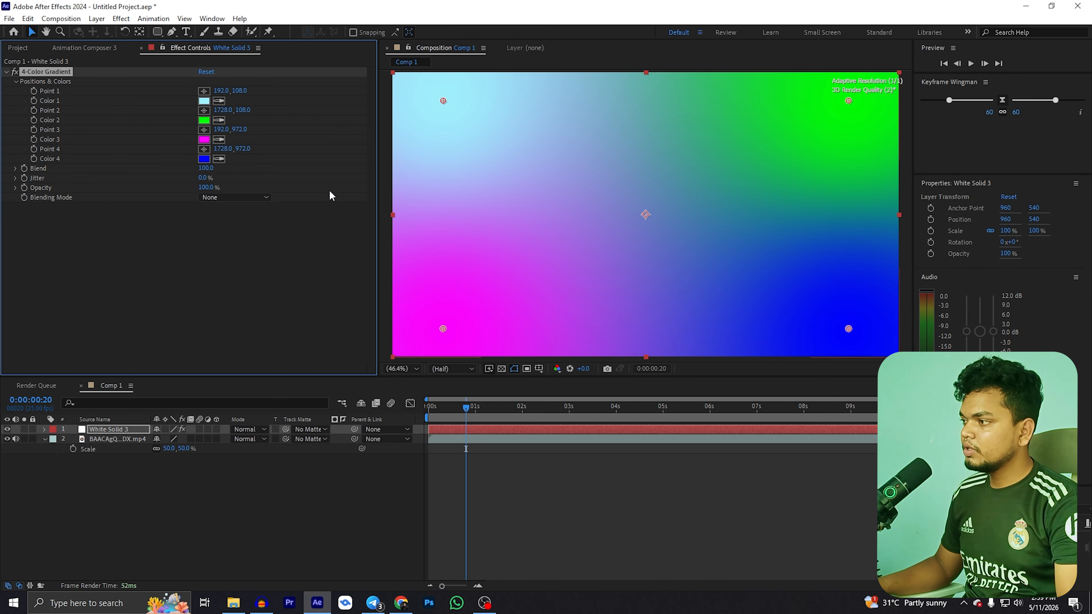
Set Color 4 of the gradient to light cyan ADF7FE
left_click(204, 158)
key("ctrl+v")
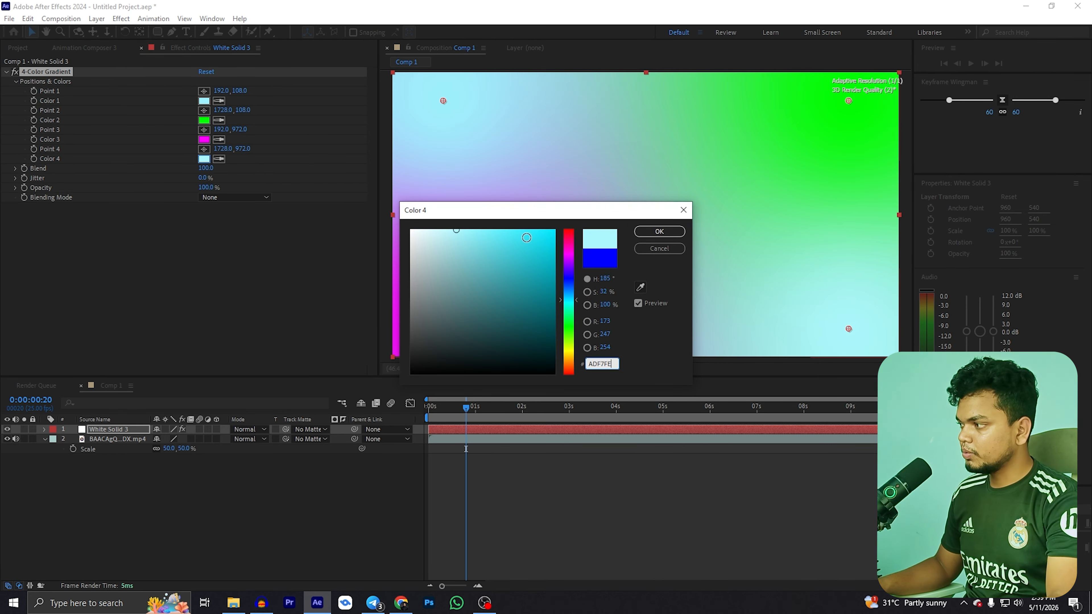
key("Return")
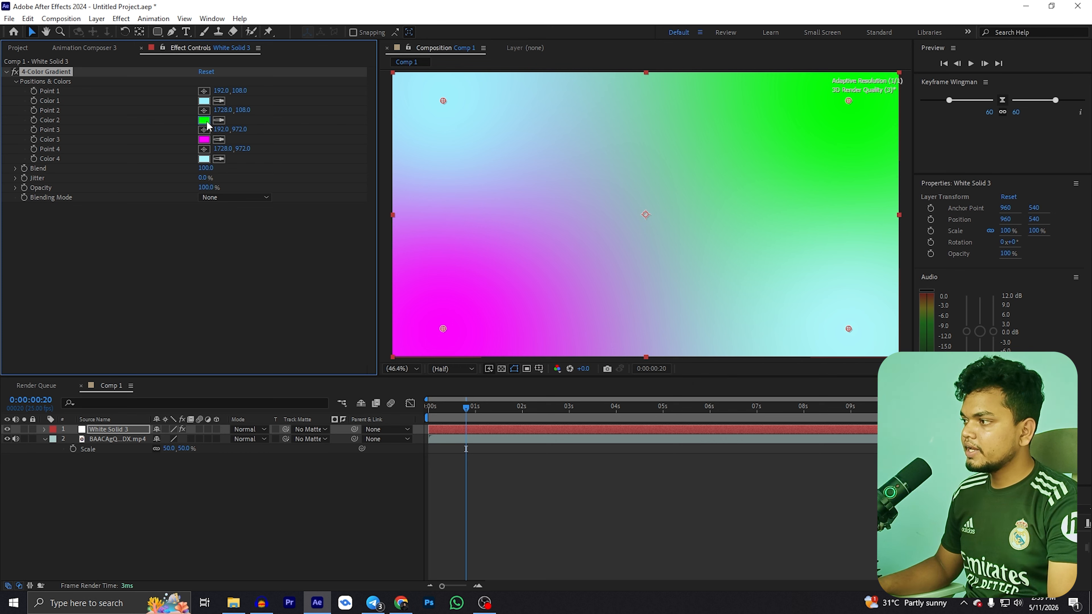
Set Color 2 and Color 3 of the gradient to white (FFFFFF)
left_click(205, 121)
left_click_drag(431, 261, 317, 175)
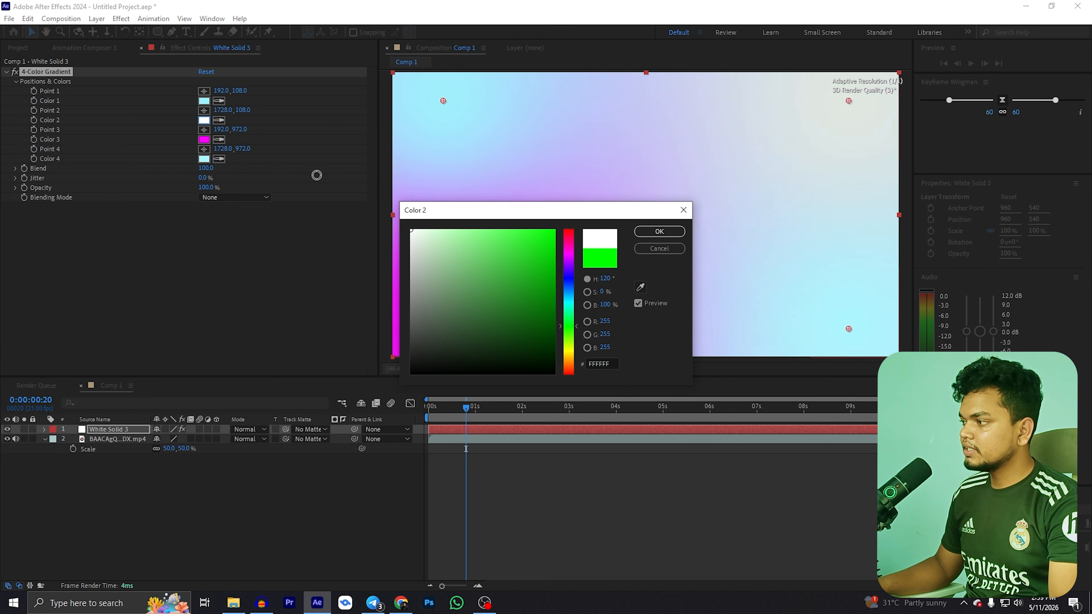
left_click(598, 364)
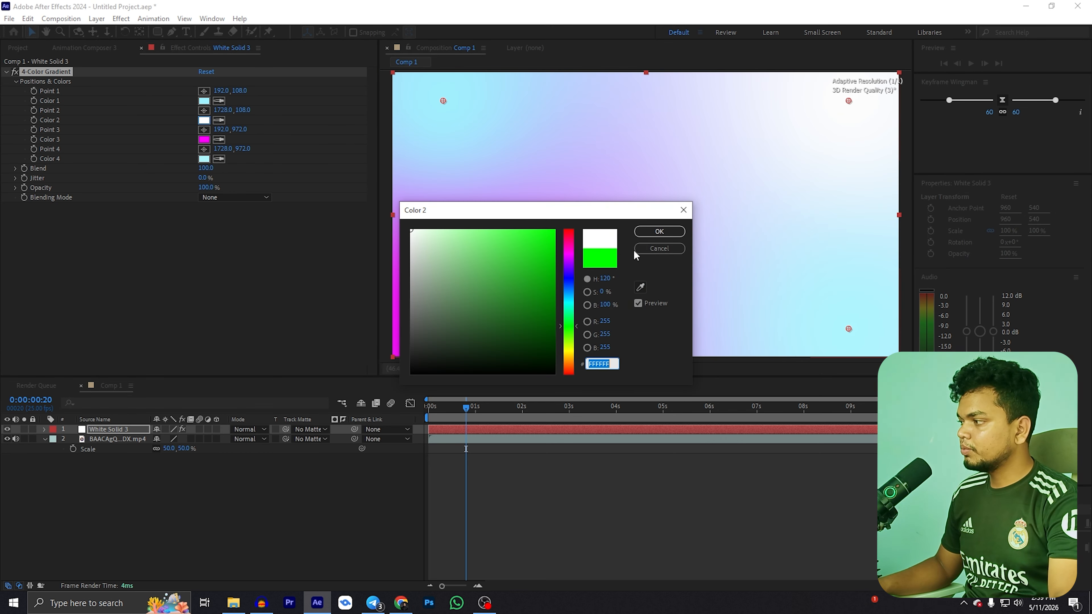
left_click(660, 232)
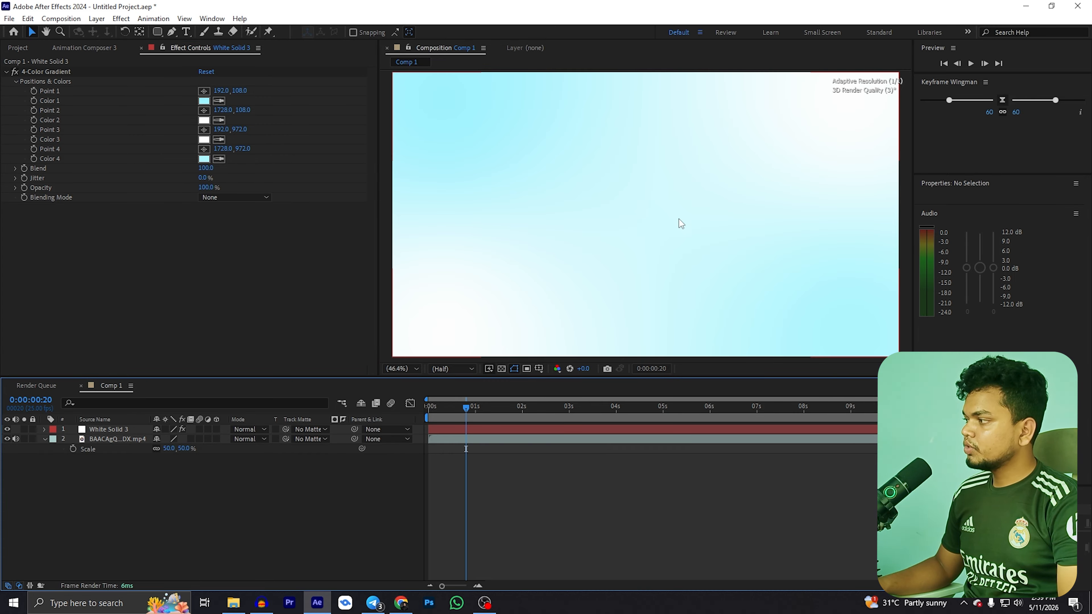
Move the gradient solid beneath the video layer so it serves as the background
left_click(105, 429)
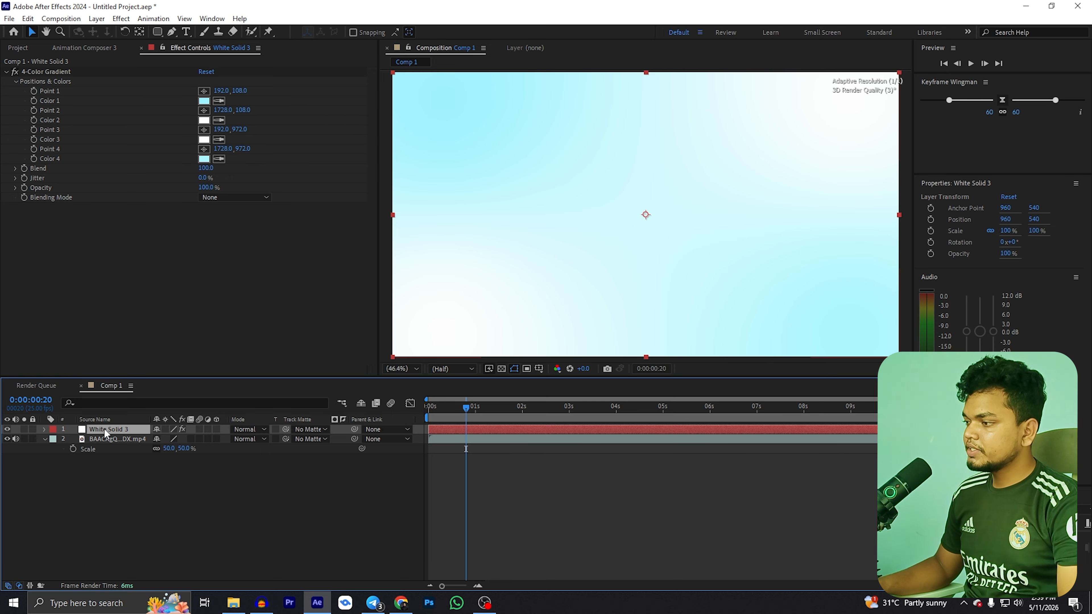
left_click_drag(104, 428, 105, 452)
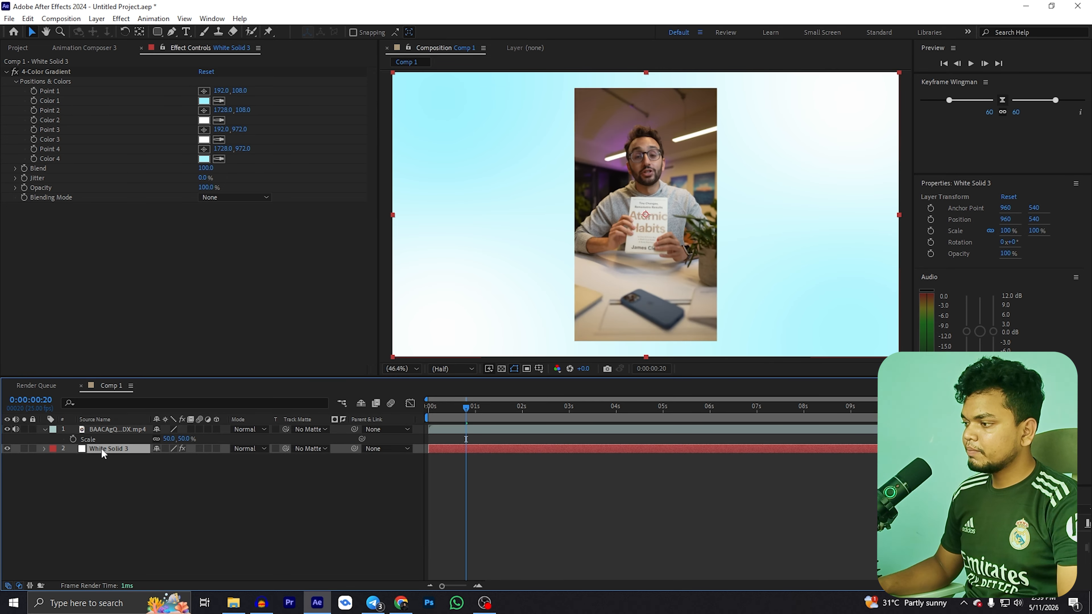
left_click(102, 429)
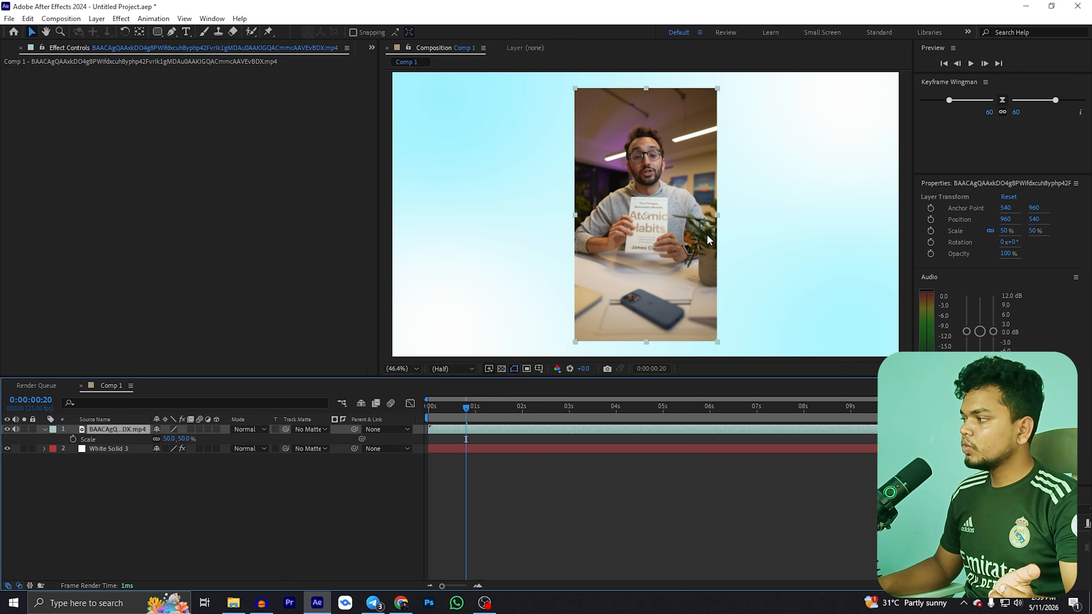
Draw a rounded rectangle on a new shape layer, framing the man and the book in the upper part of the video
left_click(158, 35)
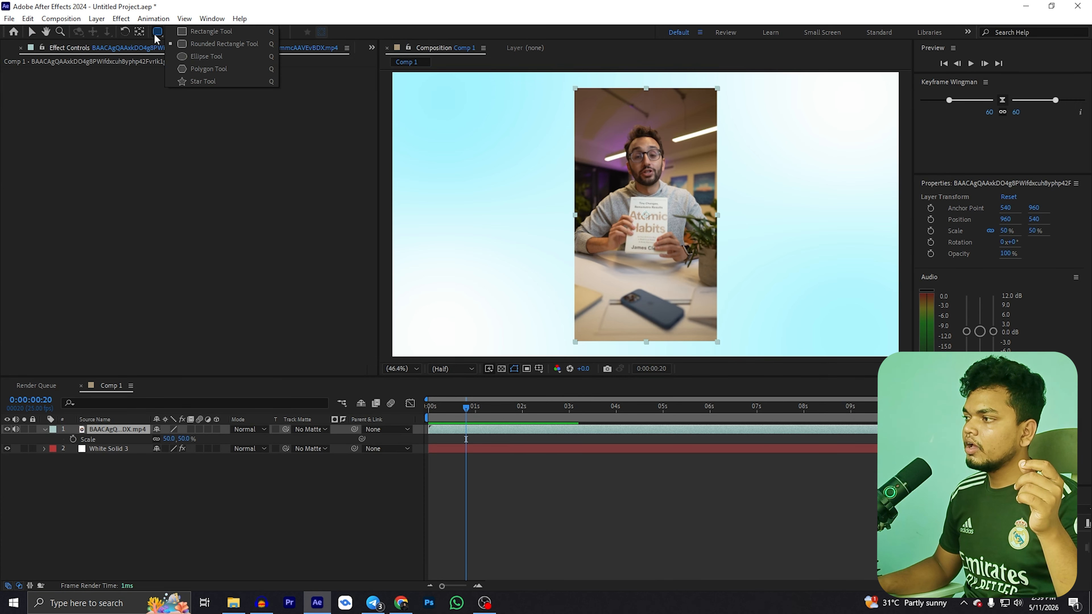
left_click(194, 44)
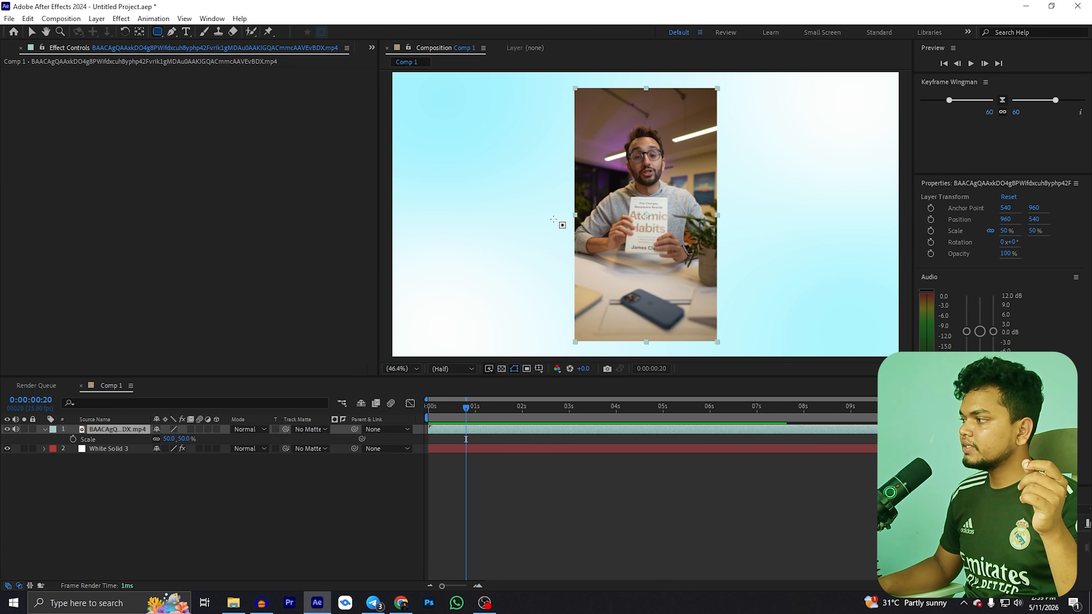
mouse_move(586, 106)
left_mouse_down()
mouse_move(709, 279)
mouse_move(707, 268)
left_mouse_up()
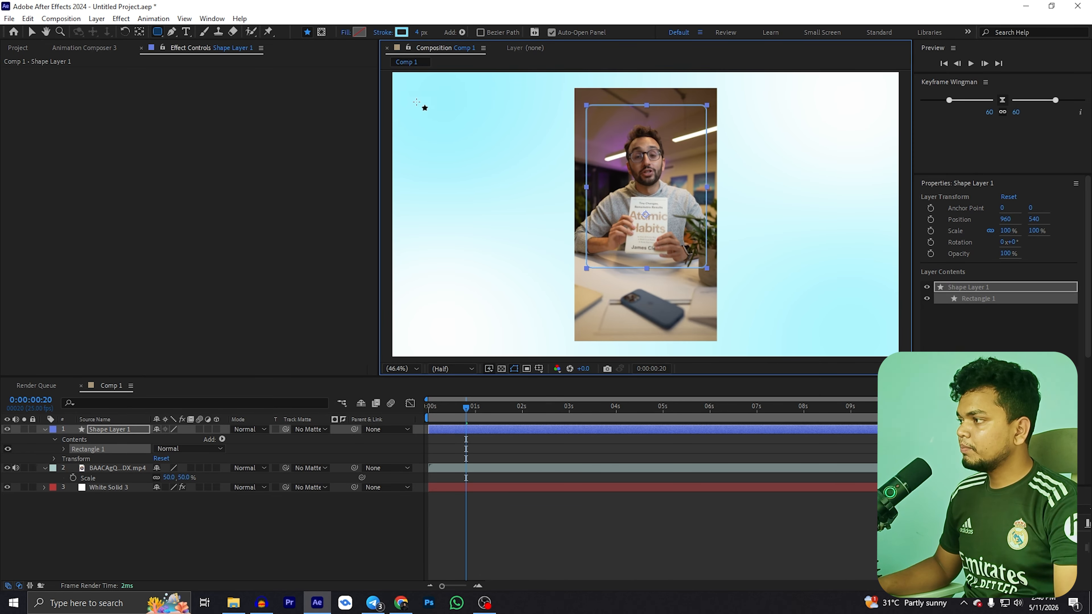
Set the rounded rectangle's stroke to None and give it a solid orange fill
left_click(391, 34)
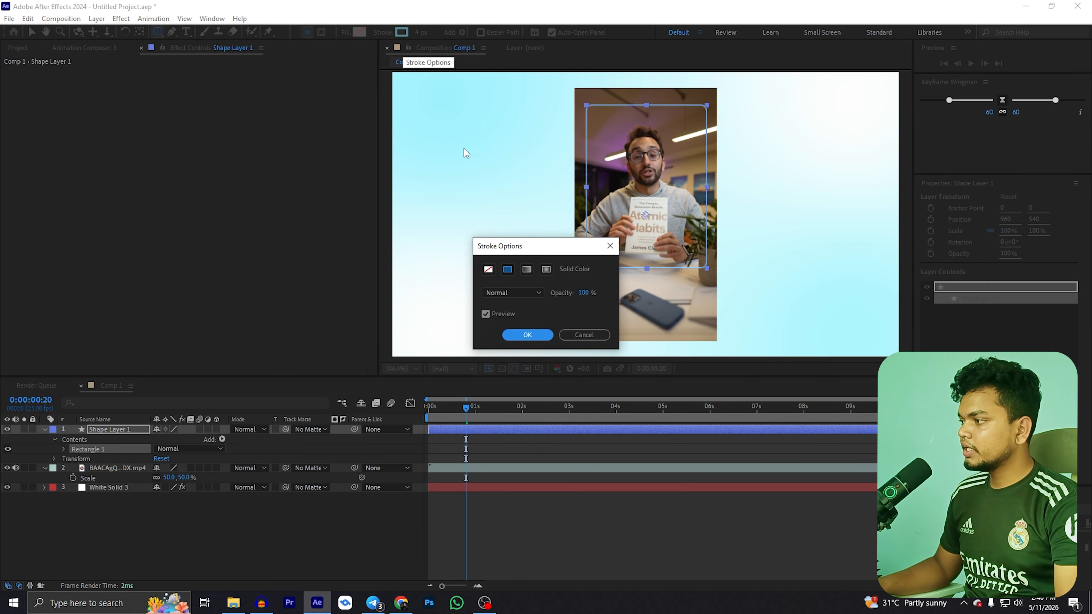
left_click(488, 269)
left_click(524, 338)
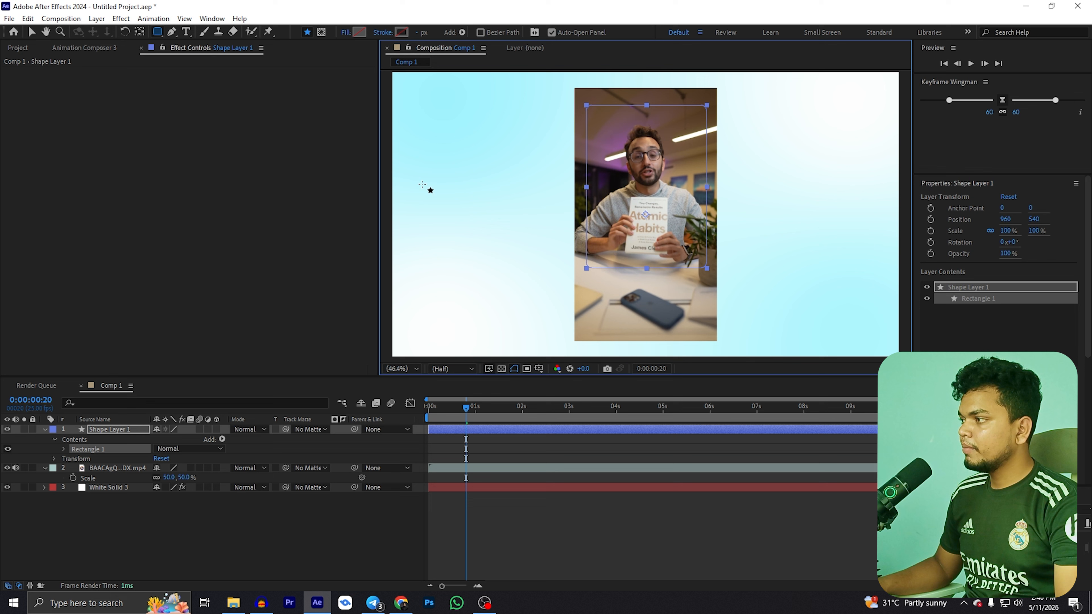
left_click(349, 35)
left_click(508, 269)
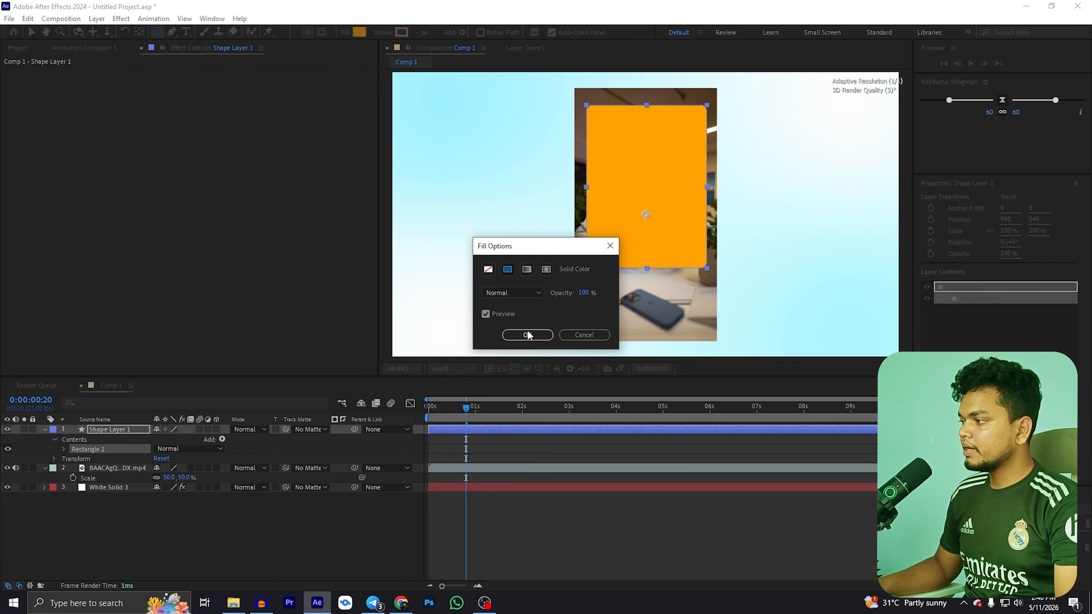
left_click(525, 339)
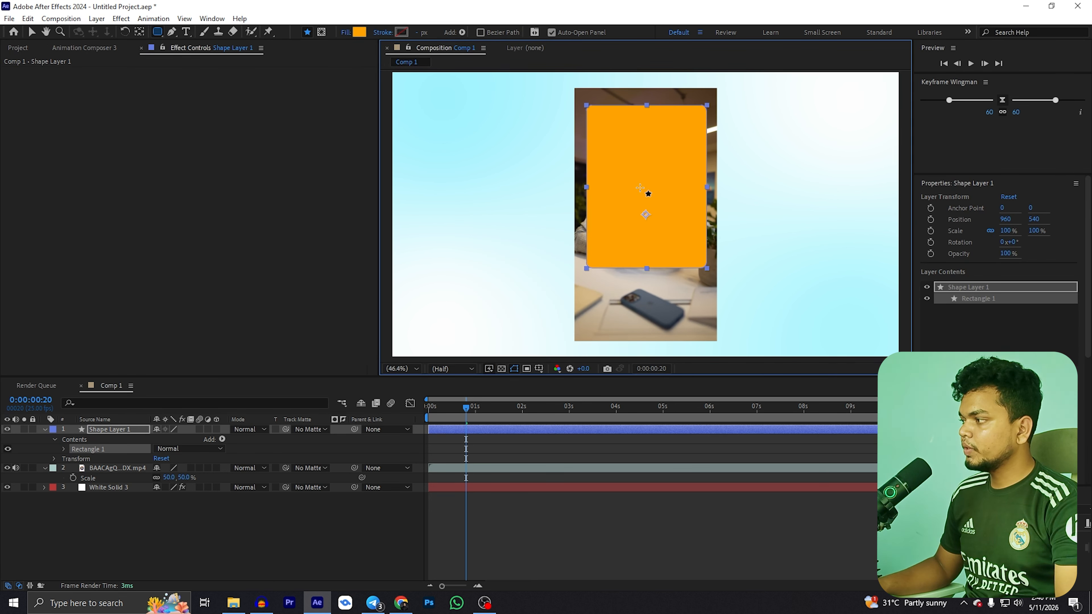
Duplicate Shape Layer 1 and move the original beneath the video layer
left_click(107, 429)
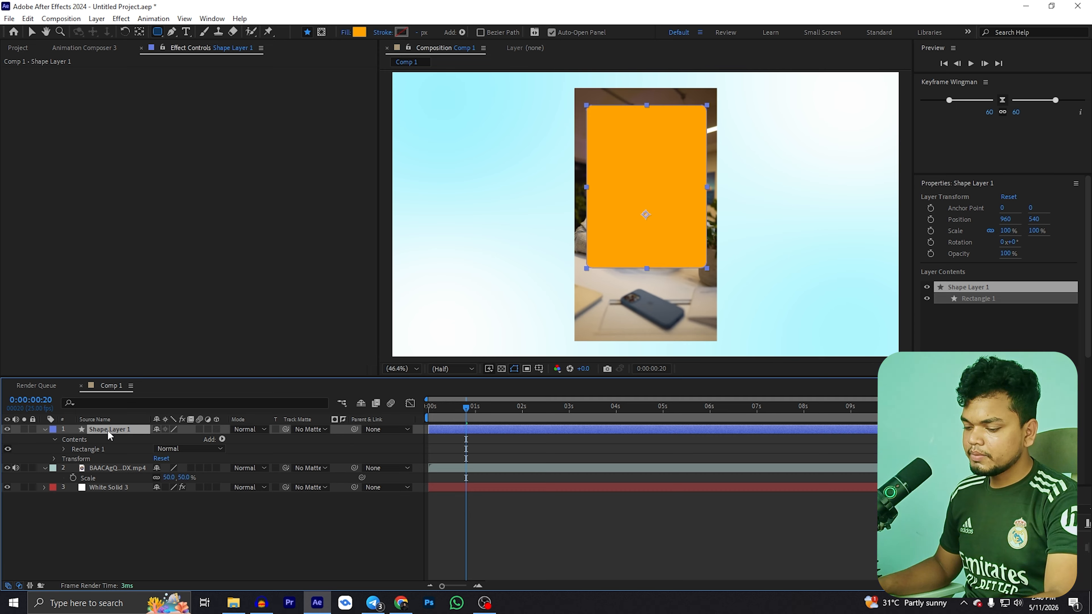
key("ctrl+d")
left_click(104, 439)
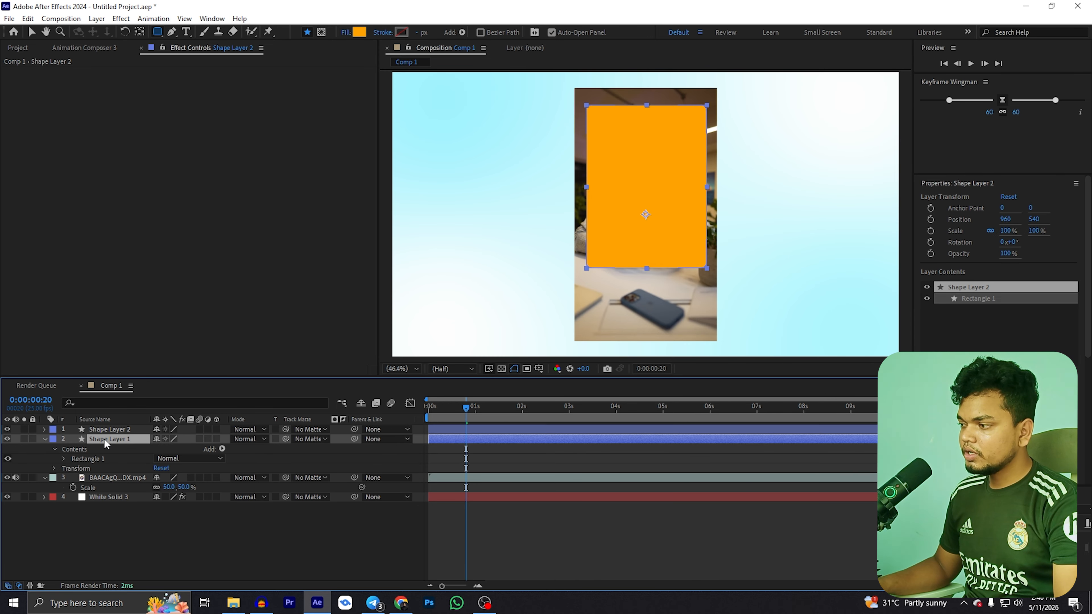
left_click_drag(104, 439, 88, 492)
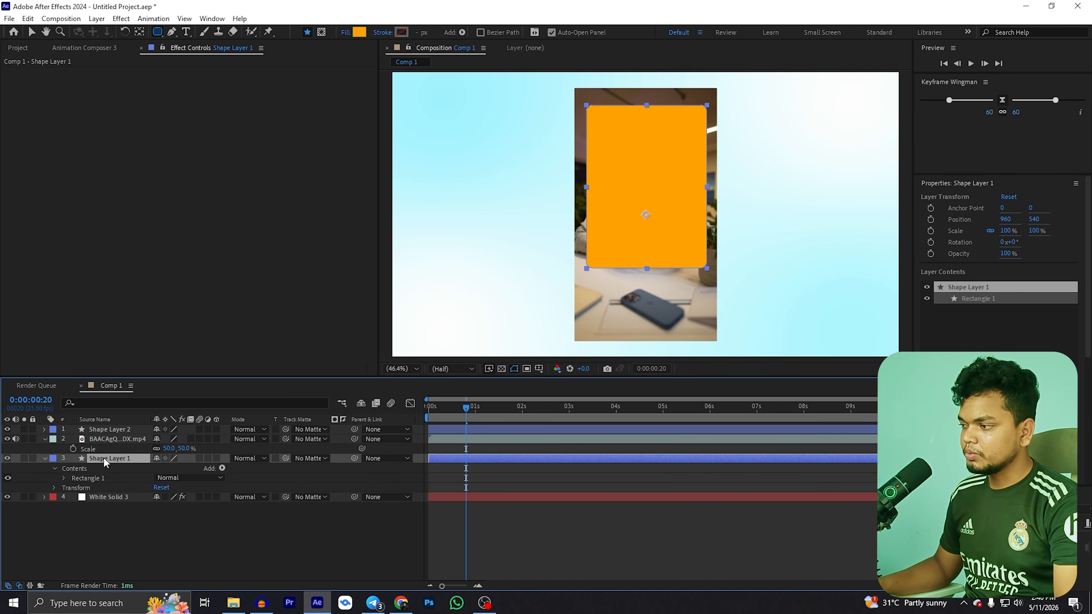
Use Shape Layer 1 as the track matte of the video layer
left_click(102, 440)
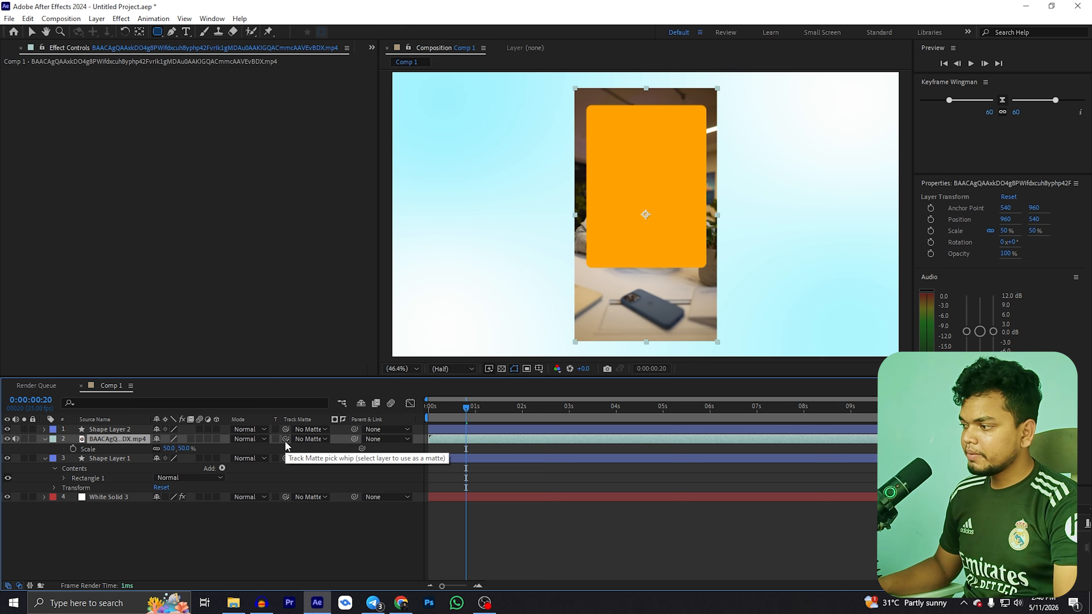
left_click_drag(285, 439, 108, 459)
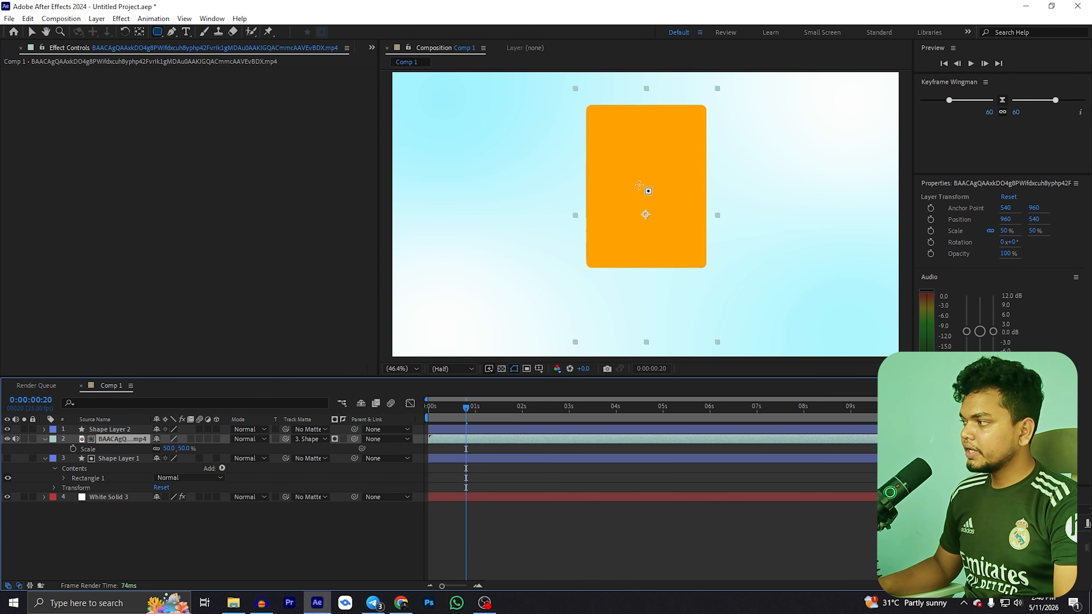
Set the fill of Shape Layer 2 to None
left_click(117, 431)
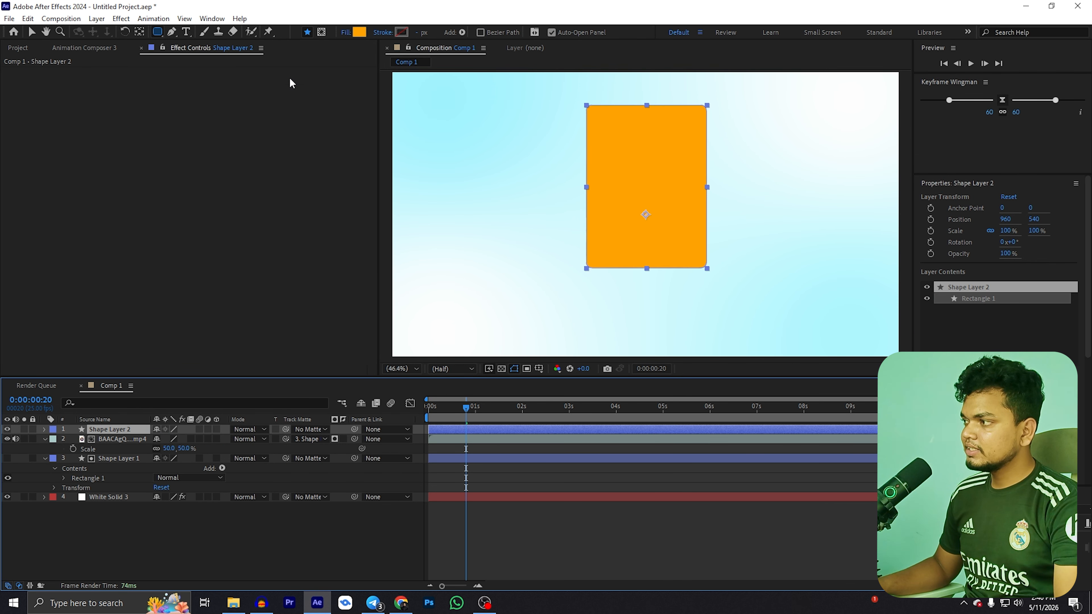
left_click(345, 33)
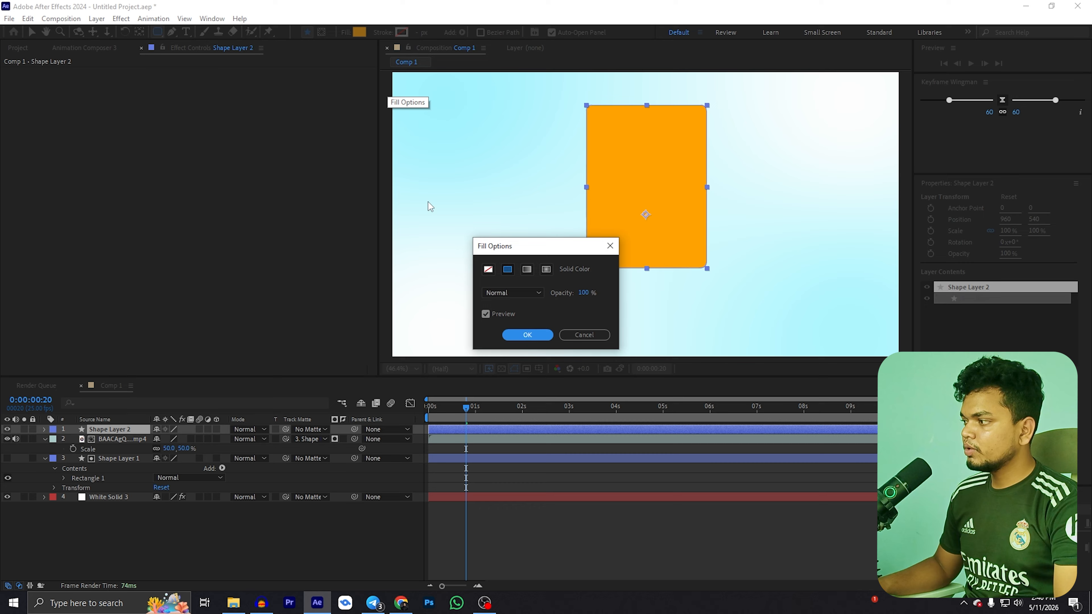
left_click(488, 269)
left_click(527, 335)
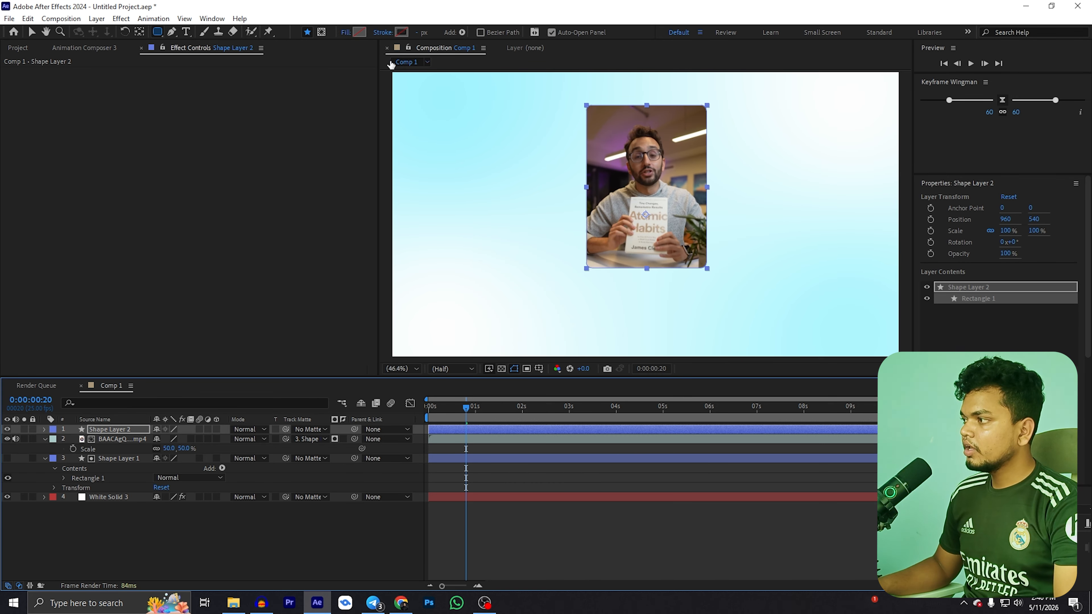
Give Shape Layer 2 a solid light blue stroke 4 px wide
left_click(384, 32)
left_click(507, 269)
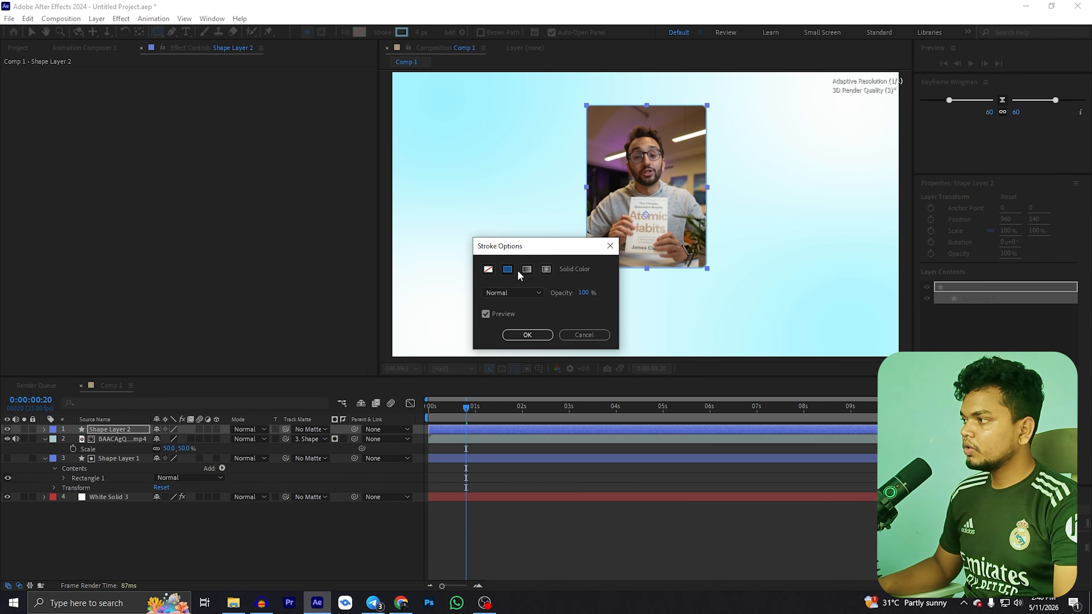
left_click(527, 335)
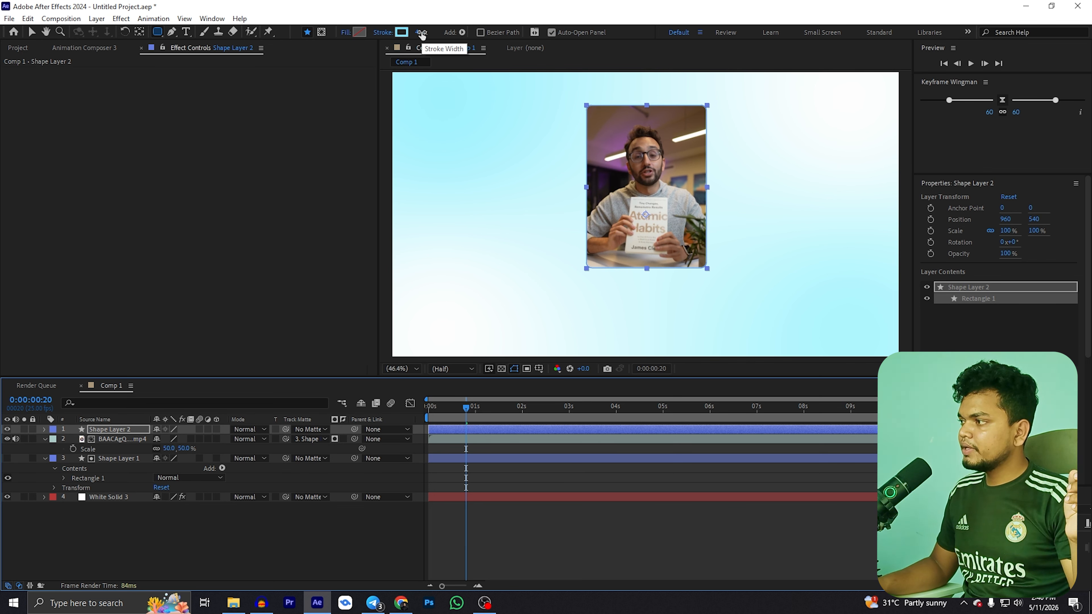
Duplicate Shape Layer 2 and change the duplicate's stroke color to a saturated, deeper blue
left_click(109, 430)
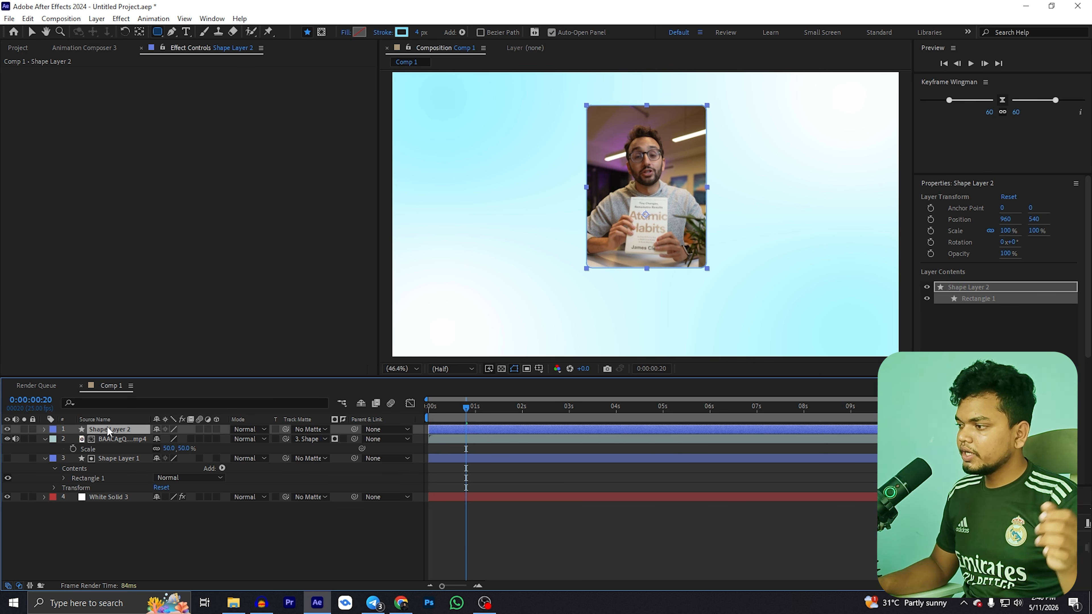
key("ctrl+d")
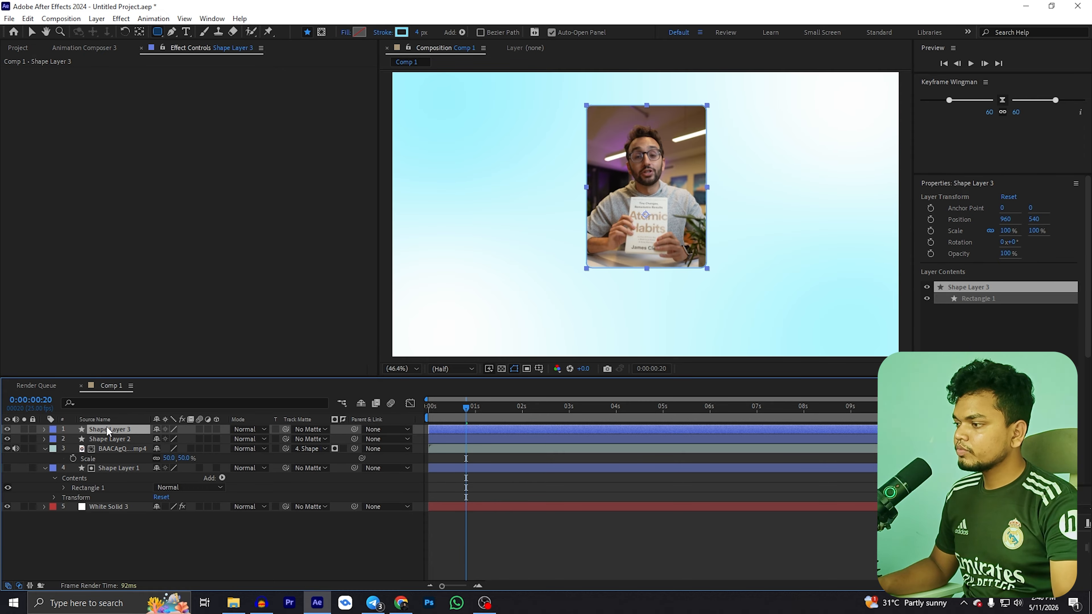
left_click(402, 32)
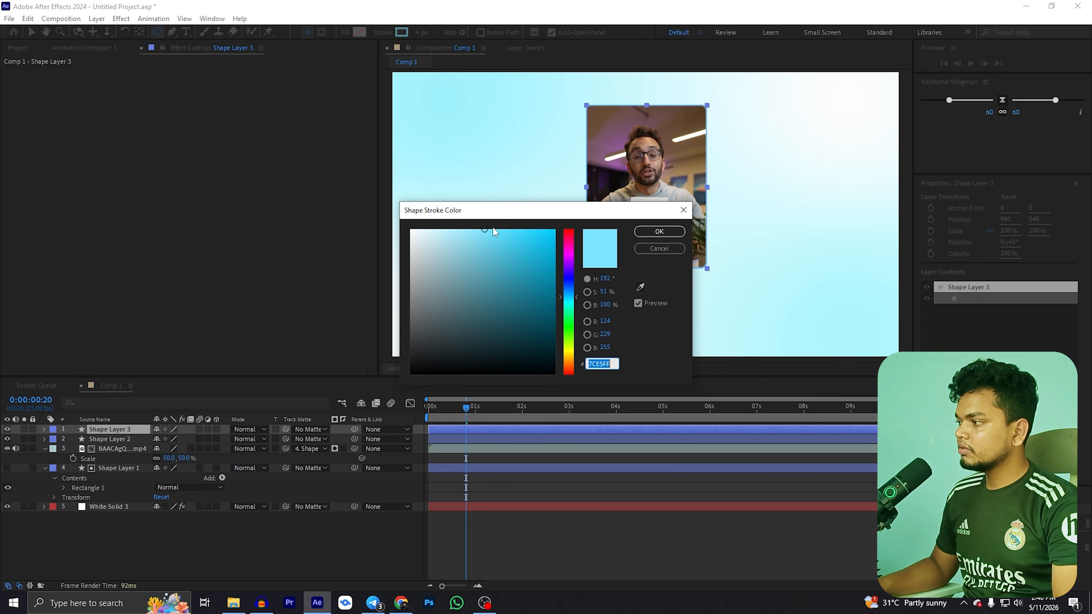
left_click_drag(527, 260, 601, 227)
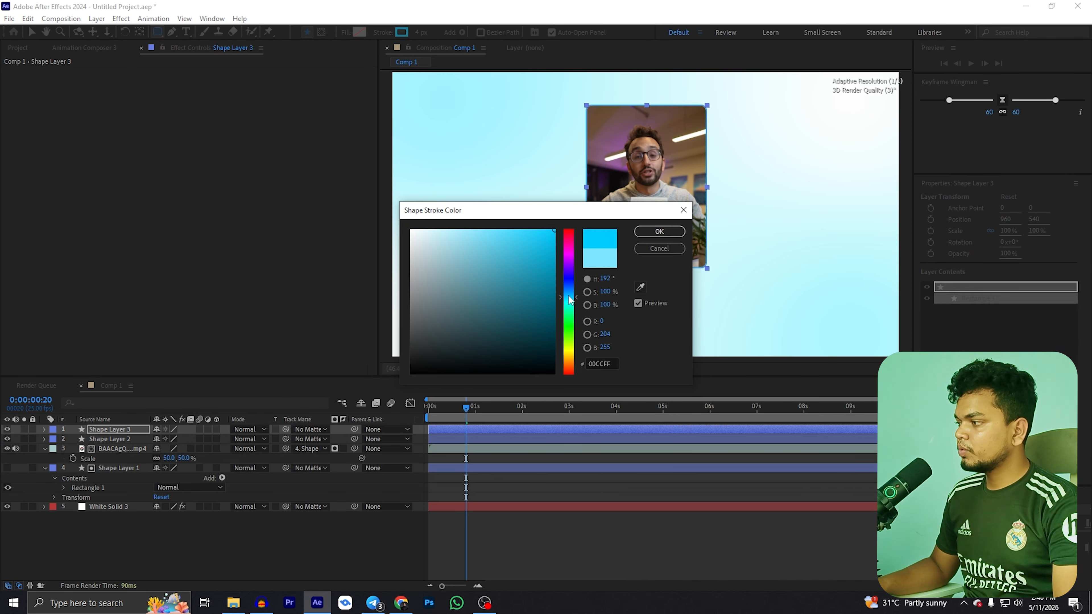
left_click_drag(569, 296, 570, 291)
left_click(653, 235)
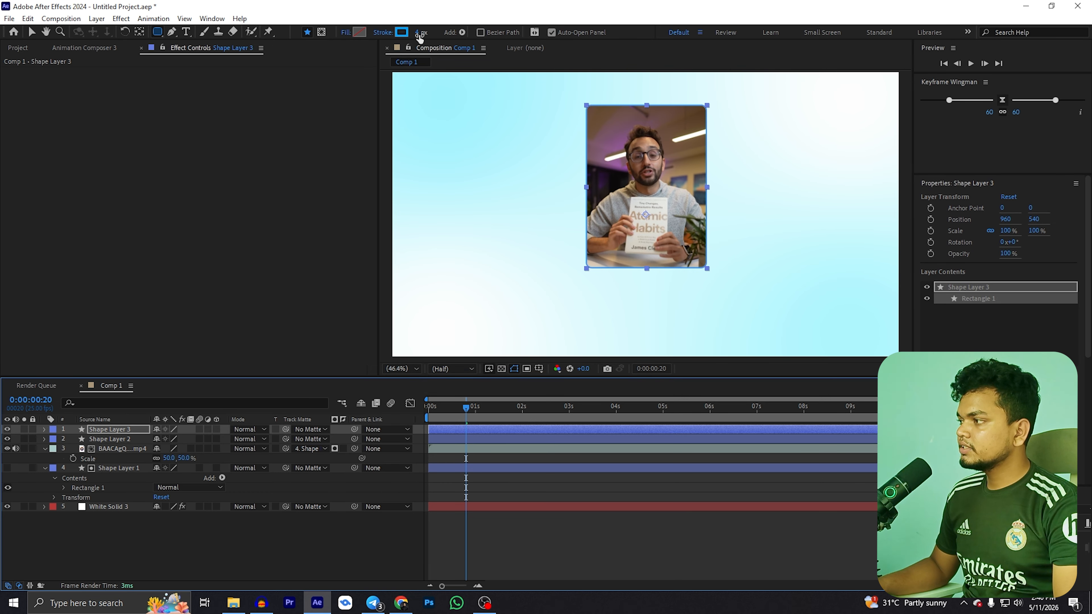
Set the stroke width of Shape Layer 3 to 6 px and check the border around the video
left_click(420, 32)
type("6")
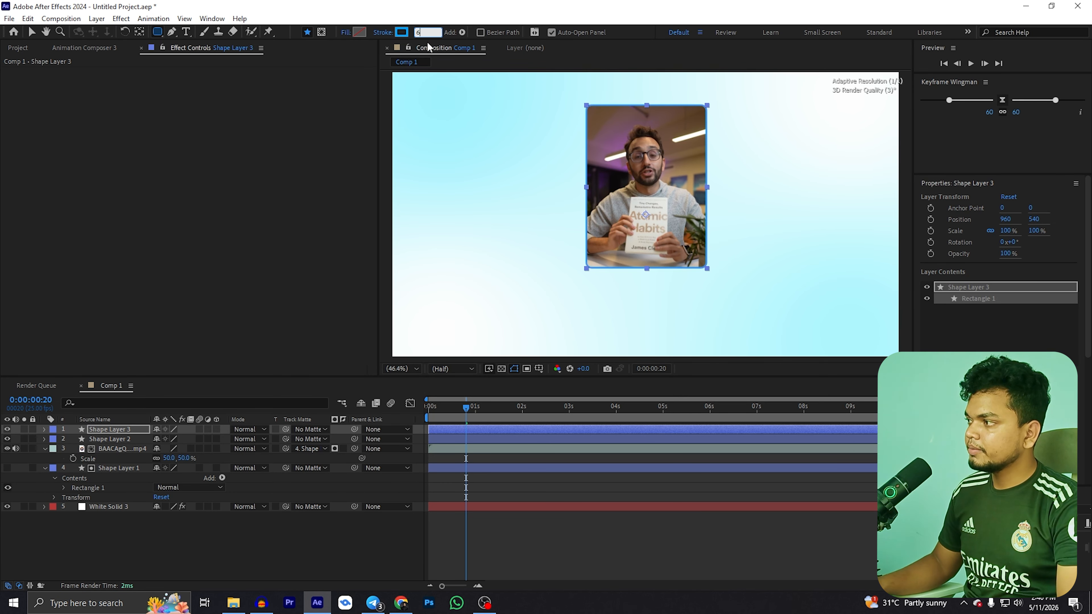
left_click(271, 187)
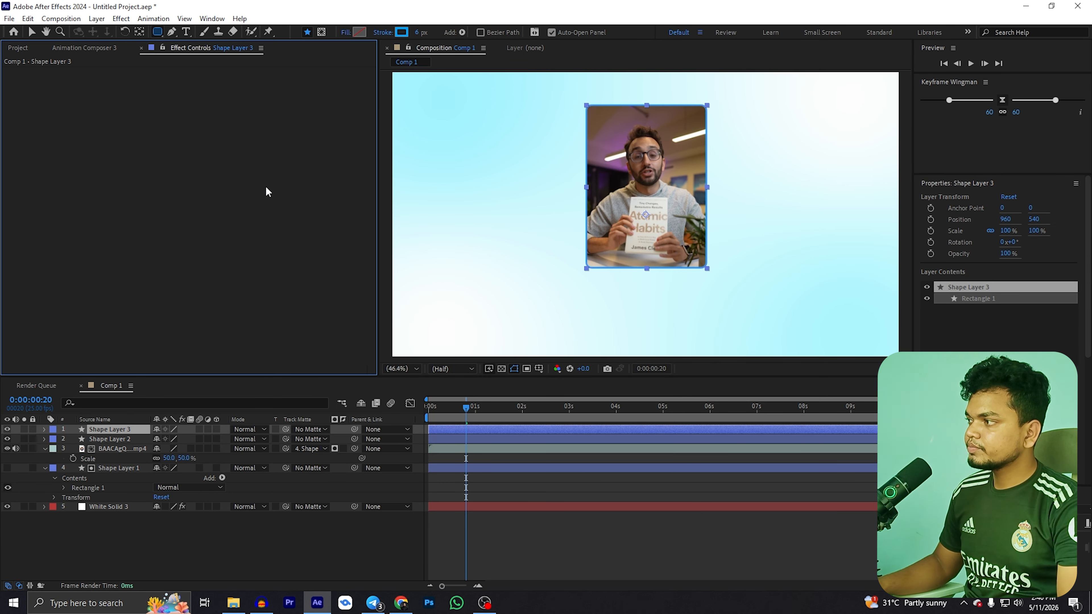
left_click(104, 431)
scroll(646, 126, "up", 1)
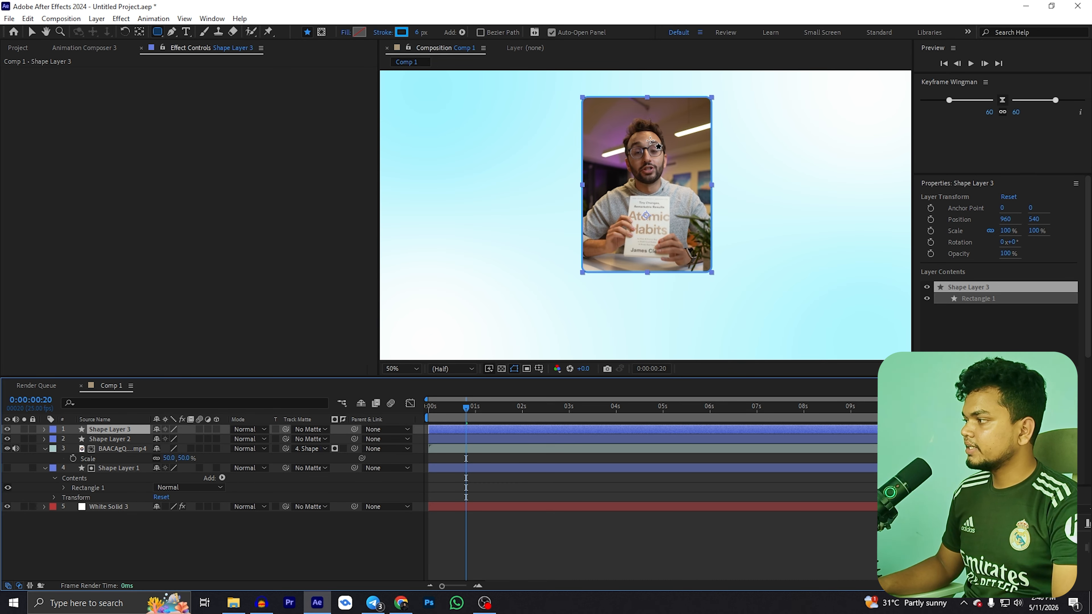
scroll(643, 155, "down", 2)
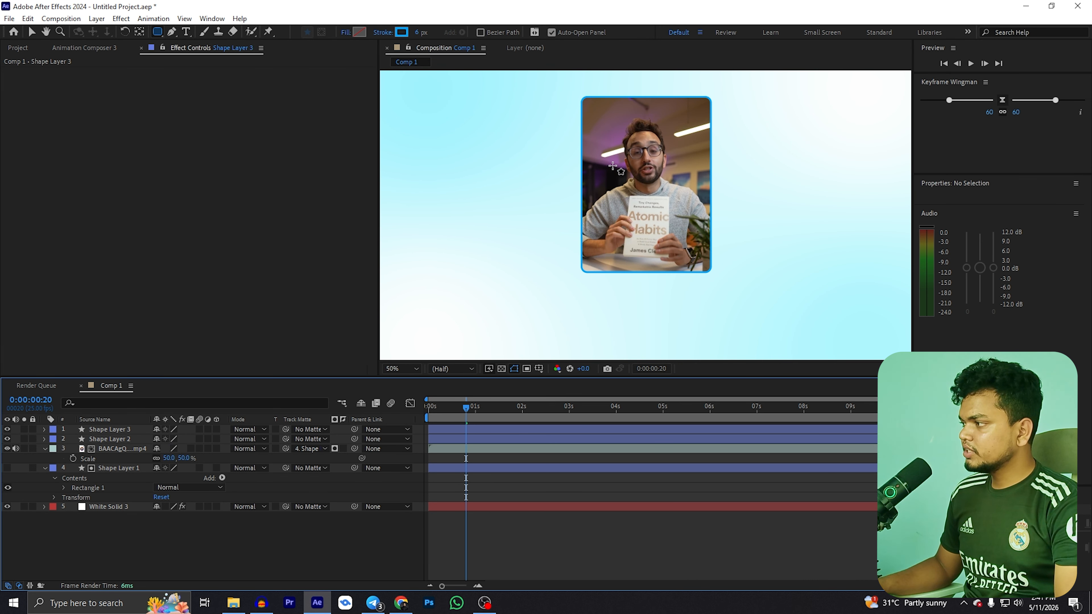
Add Trim Paths to Shape Layer 3 and set its Start to 50%
left_click(101, 429)
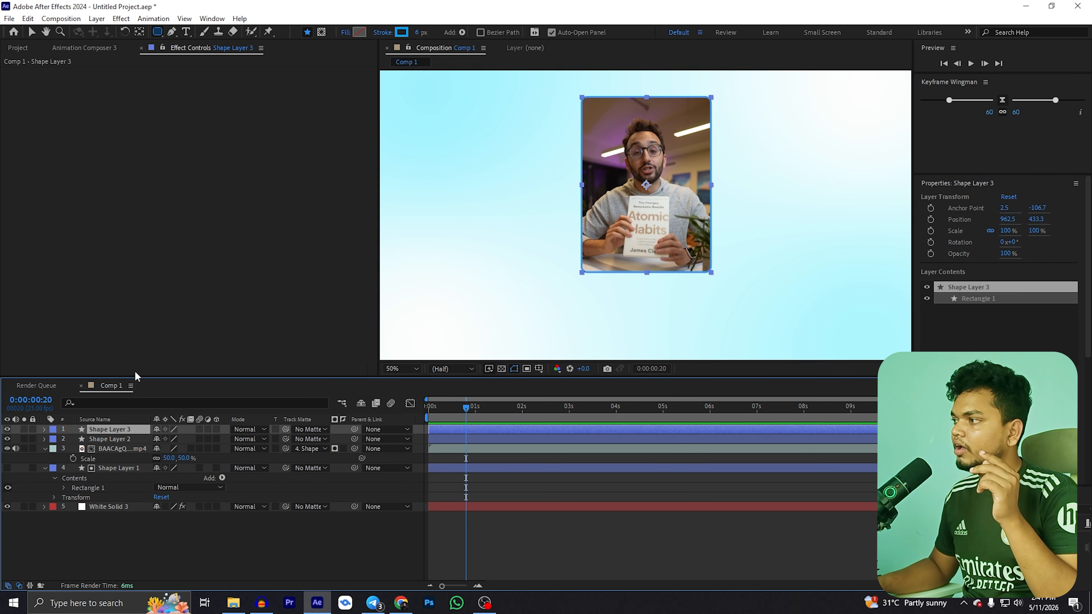
left_click(462, 31)
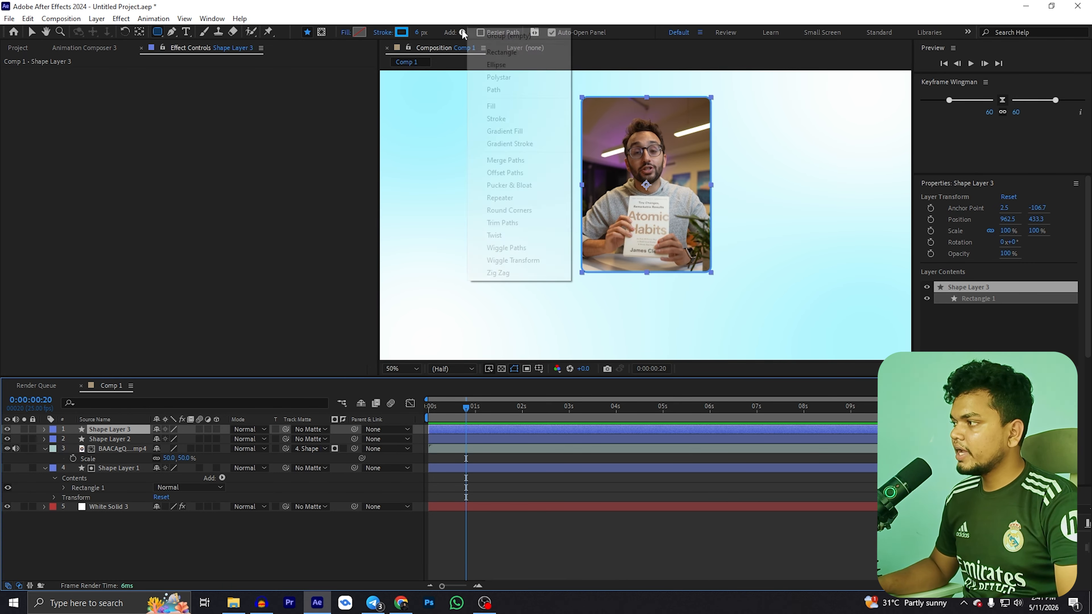
left_click(502, 223)
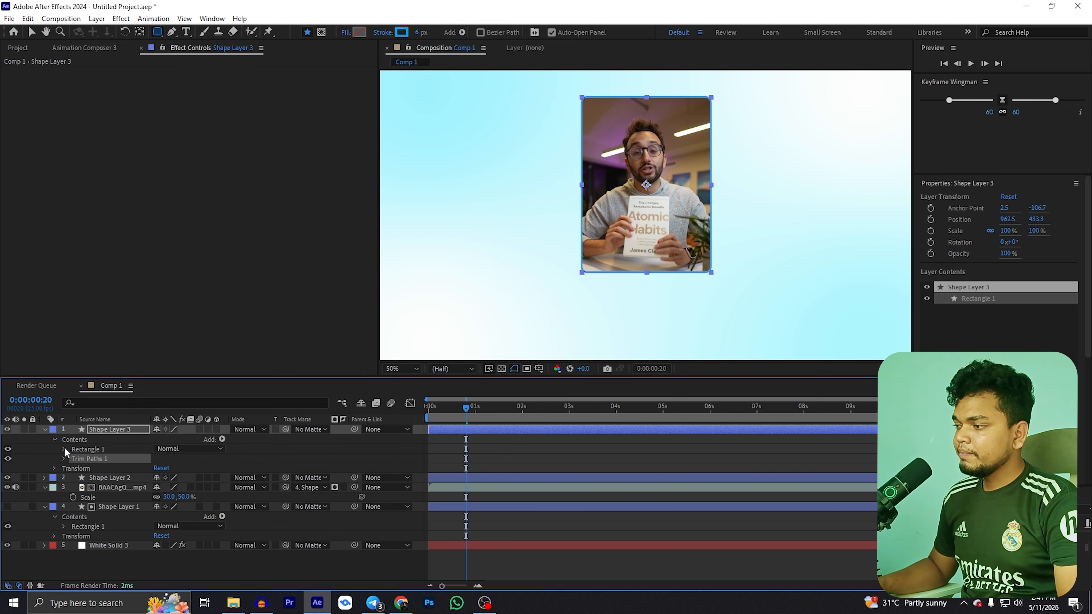
left_click(63, 459)
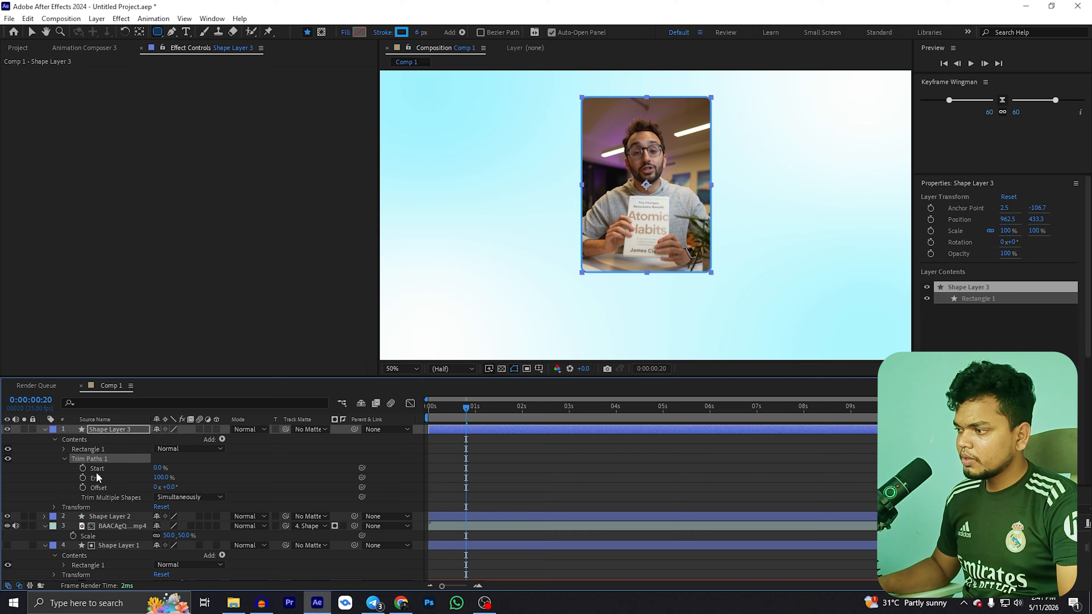
left_click(159, 467)
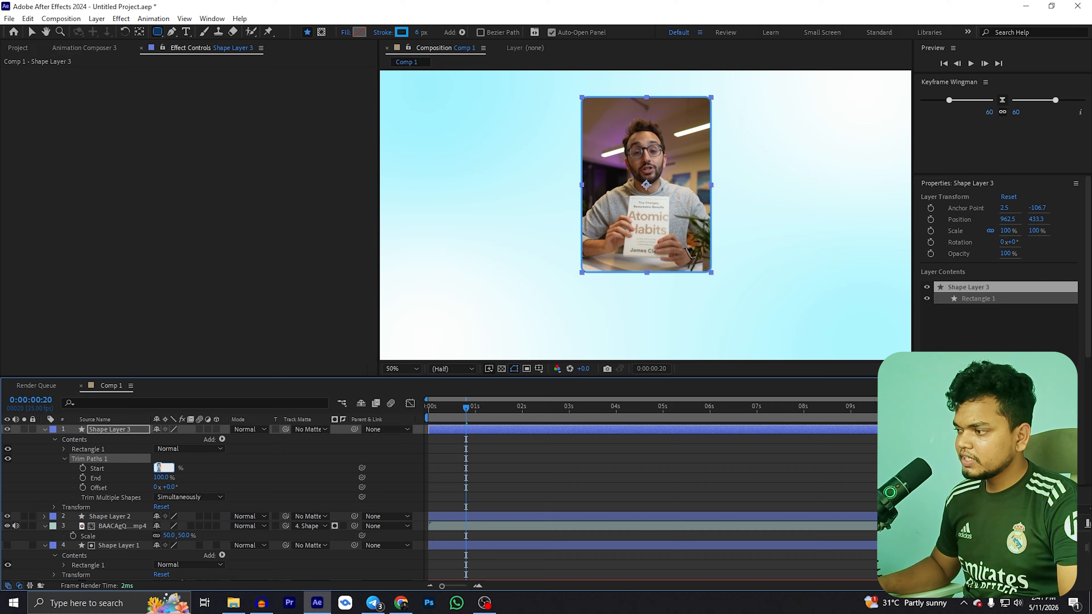
type("50")
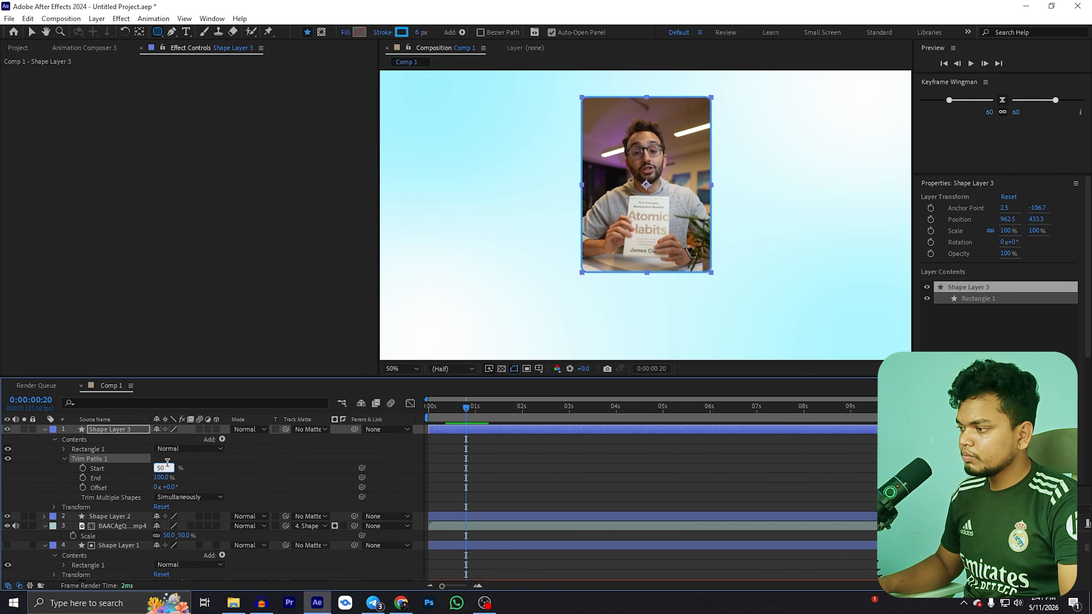
left_click(208, 474)
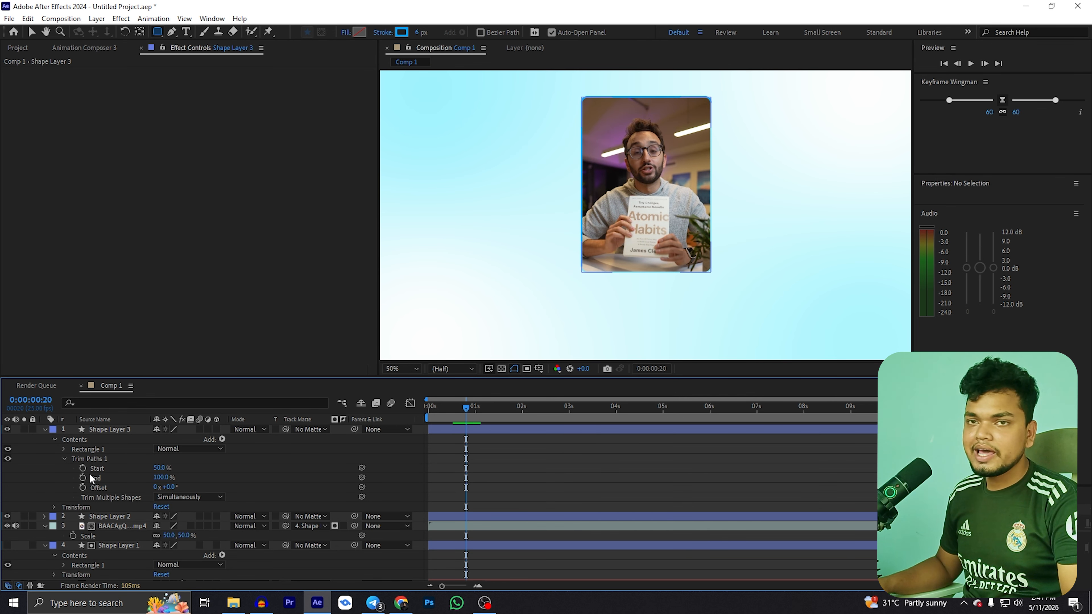
Set the taper Start Length of Shape Layer 3's stroke to 100%
left_click(64, 449)
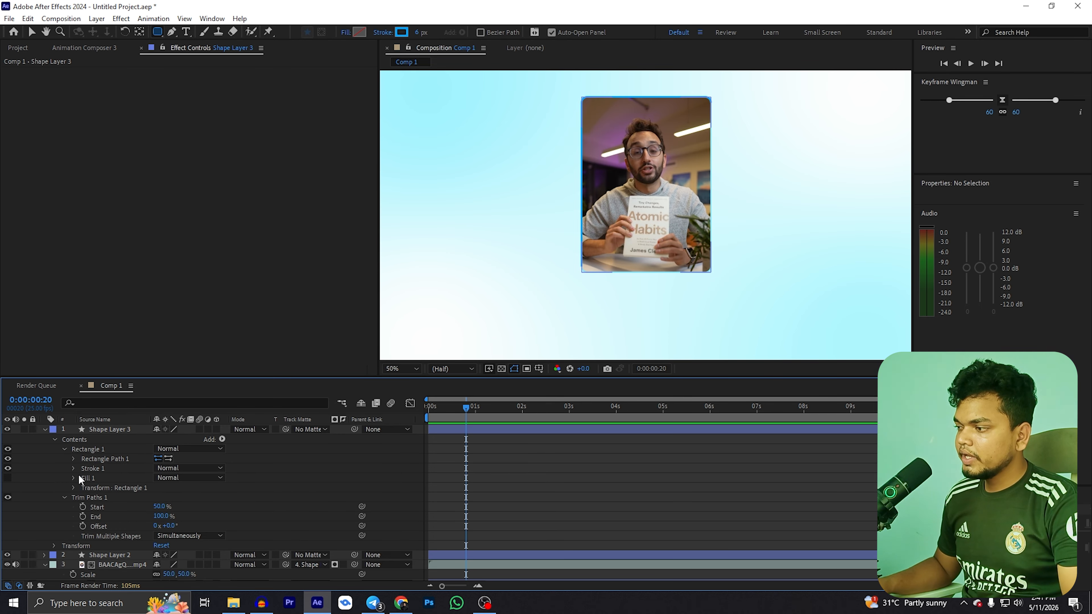
left_click(73, 468)
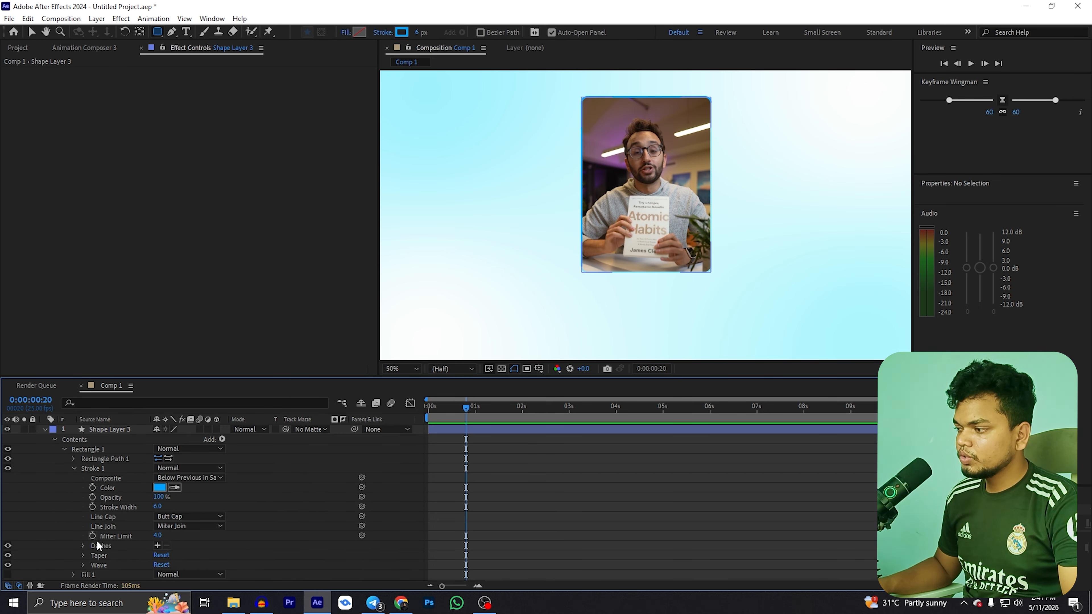
left_click(83, 555)
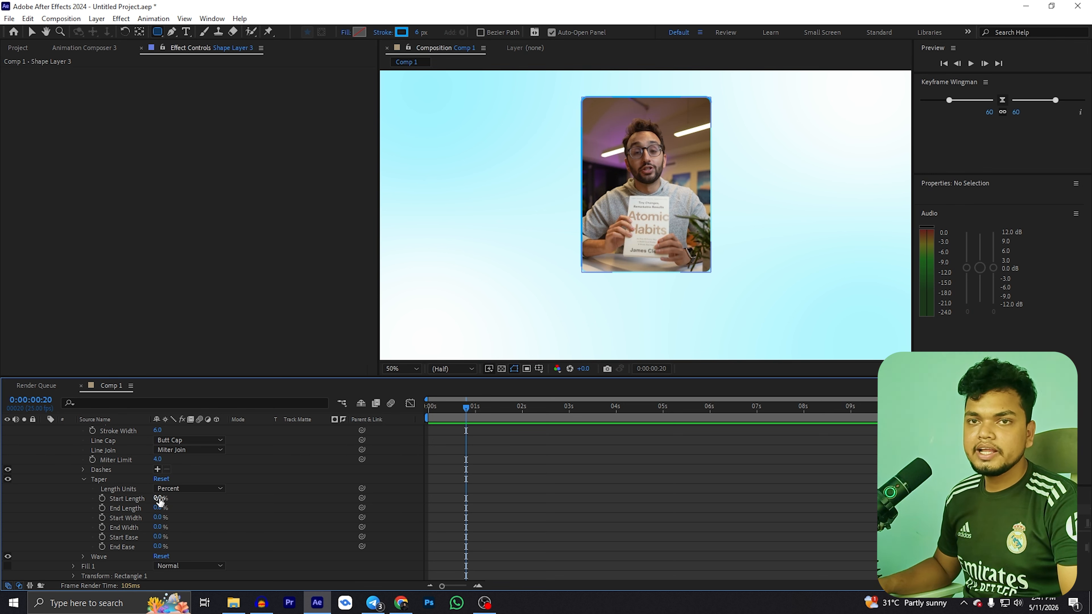
left_click_drag(159, 499, 180, 499)
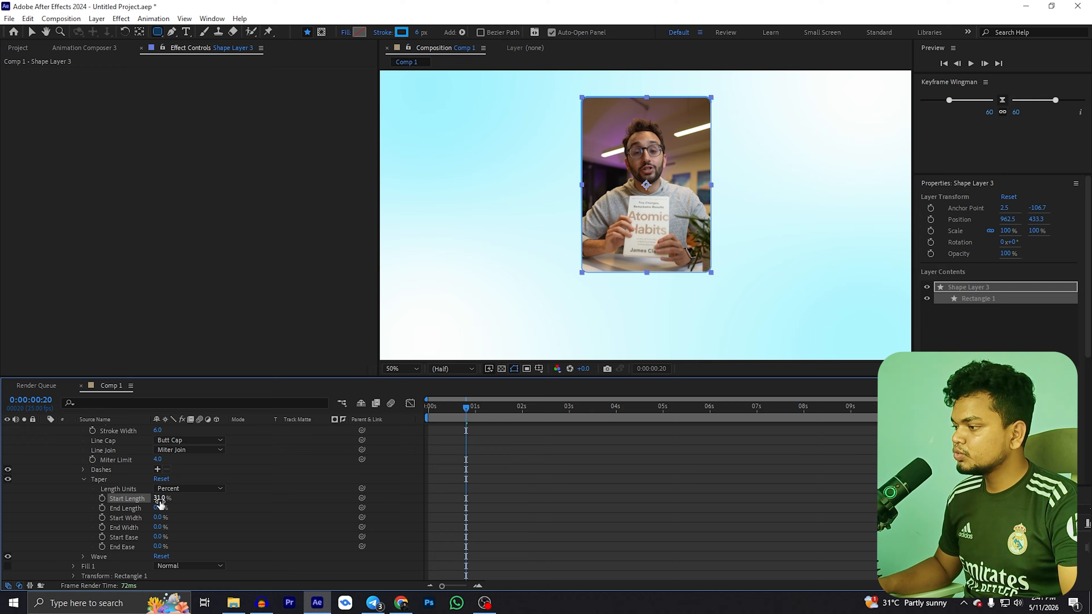
left_click_drag(160, 499, 230, 510)
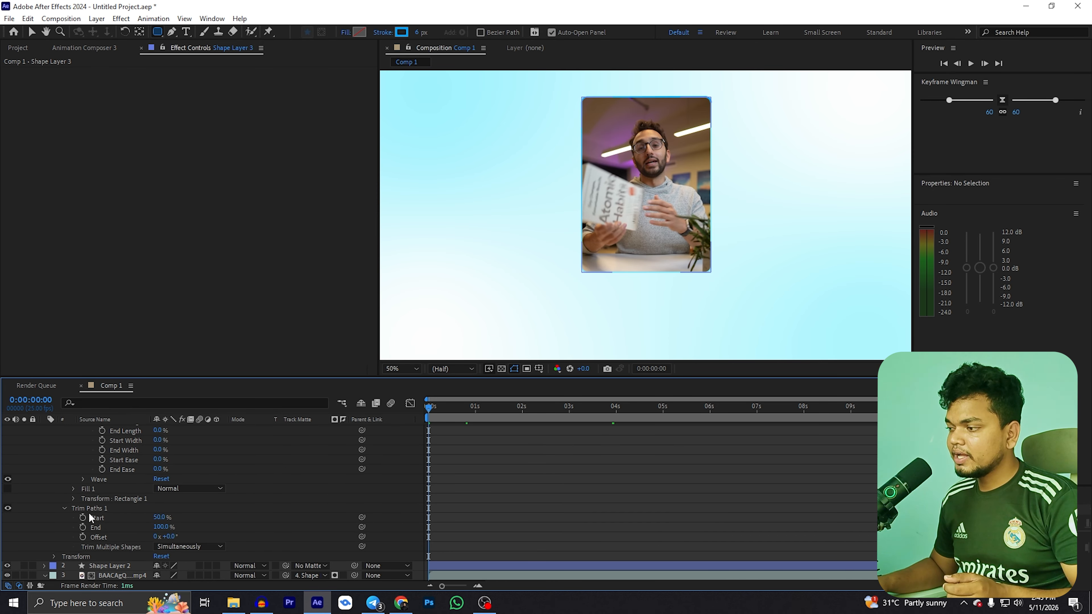
Keyframe the Trim Paths Offset of Shape Layer 3 from 0° at 0:00:00:00 to 160° at 0:00:04:23 and preview the motion
left_click(82, 538)
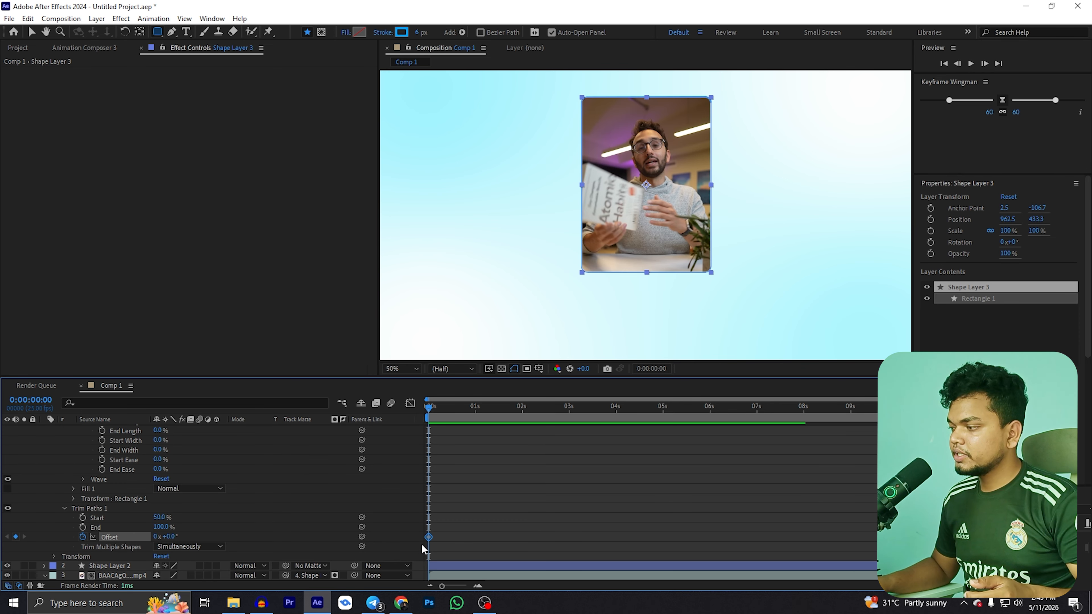
left_click_drag(441, 408, 659, 447)
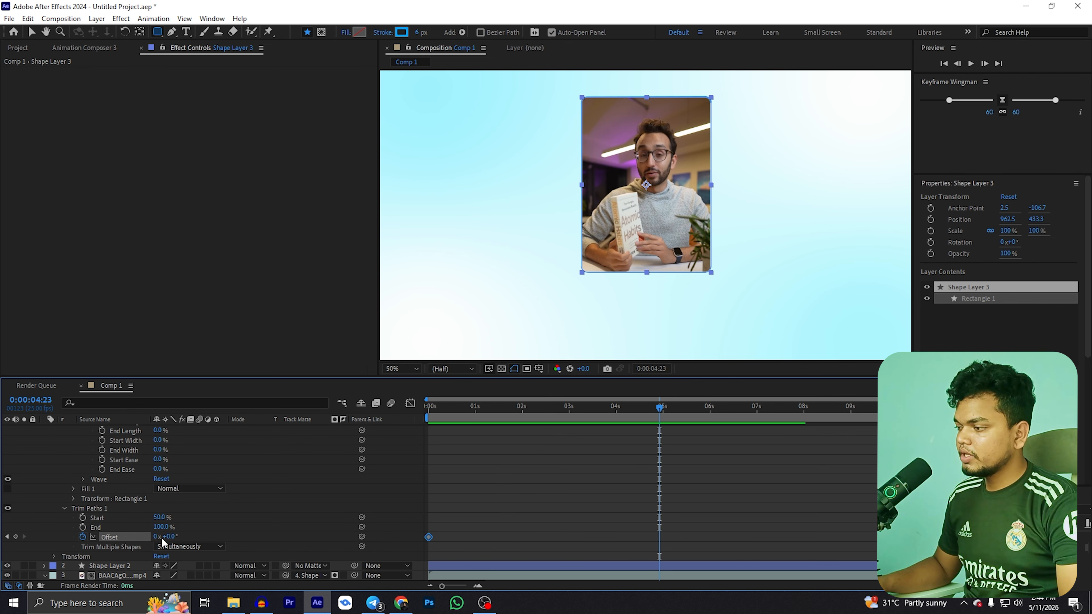
left_click_drag(172, 540, 256, 548)
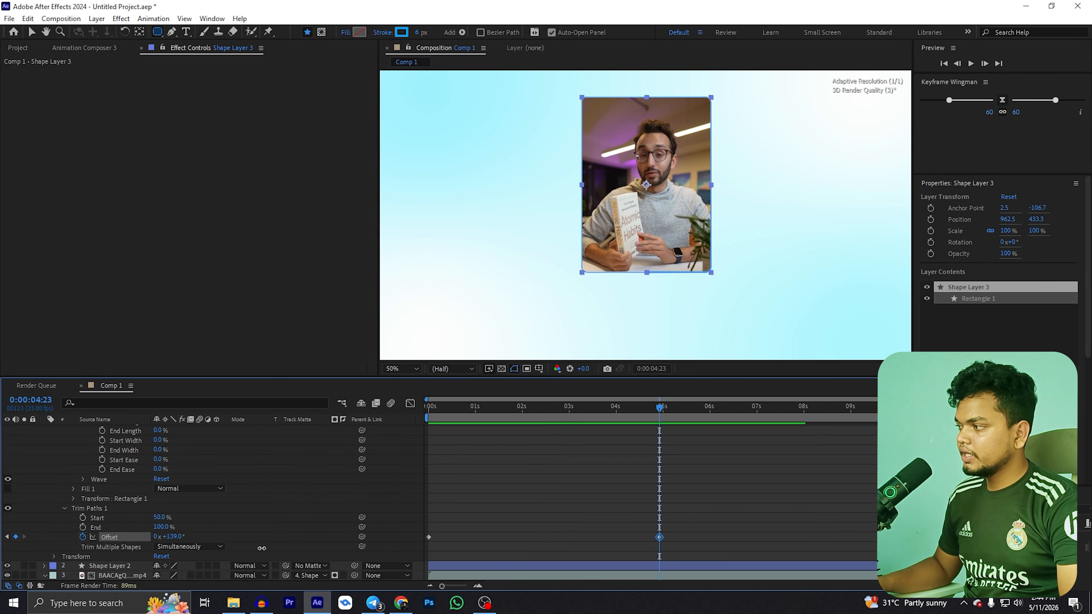
left_click(453, 415)
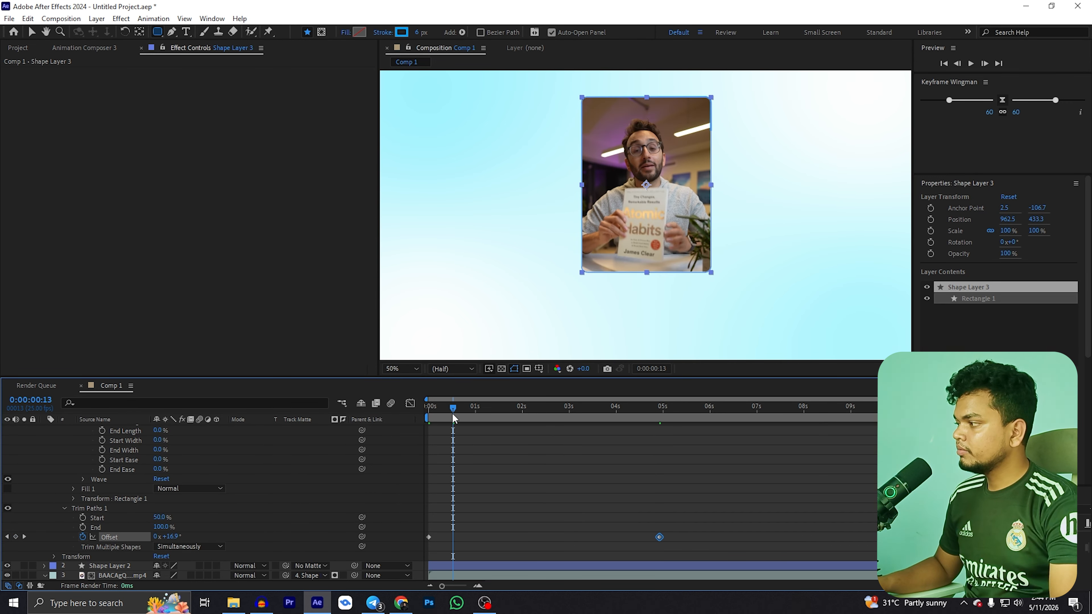
key("space")
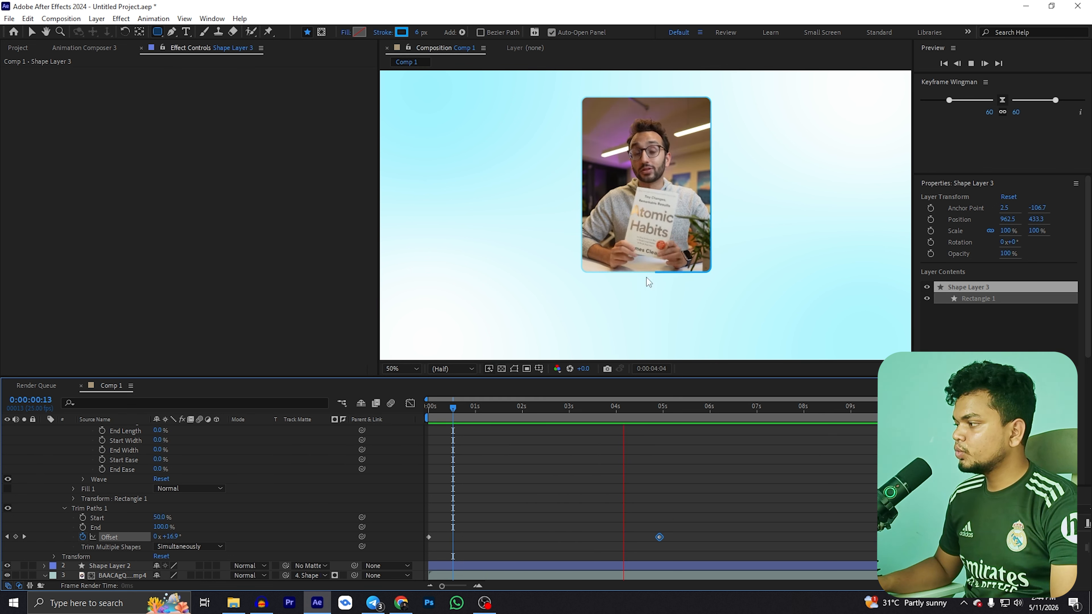
key("space")
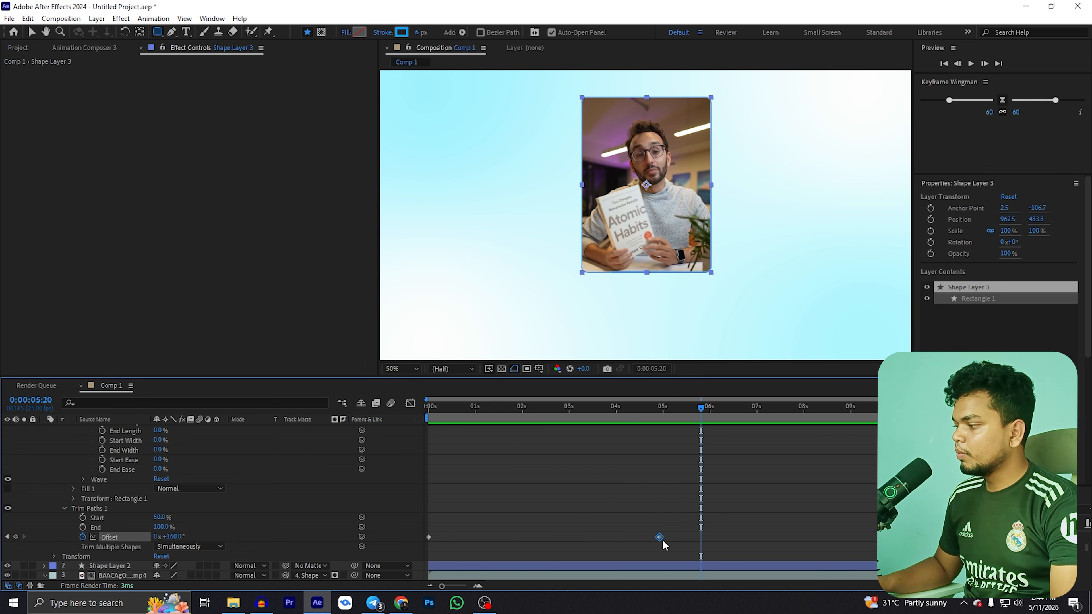
Move the second Offset keyframe much further along the timeline, past 9 seconds, and preview the slower animation from the start
left_click_drag(659, 538, 789, 538)
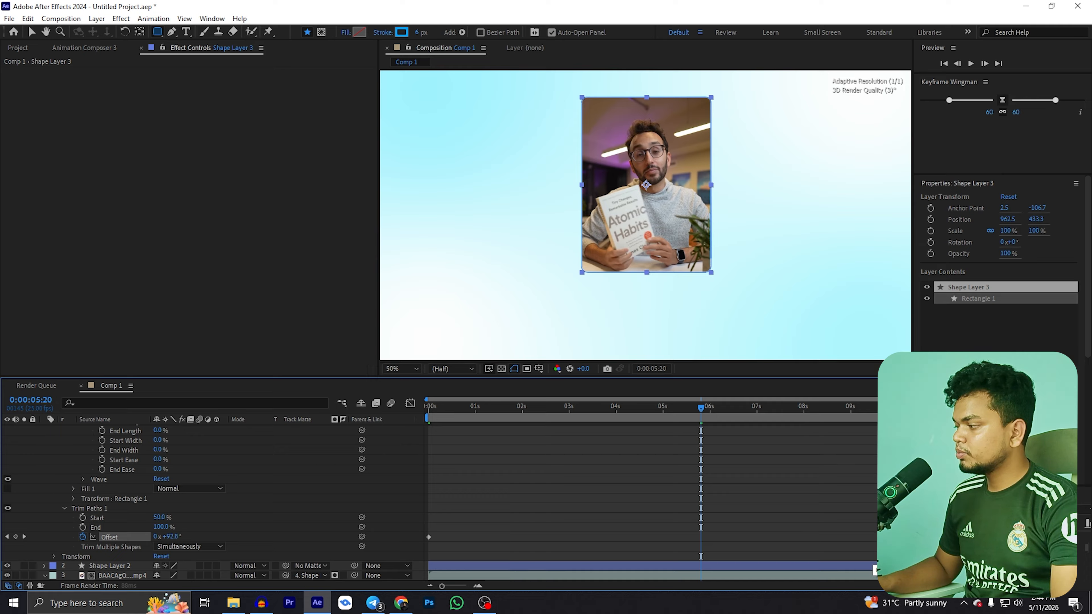
key("Home")
key("space")
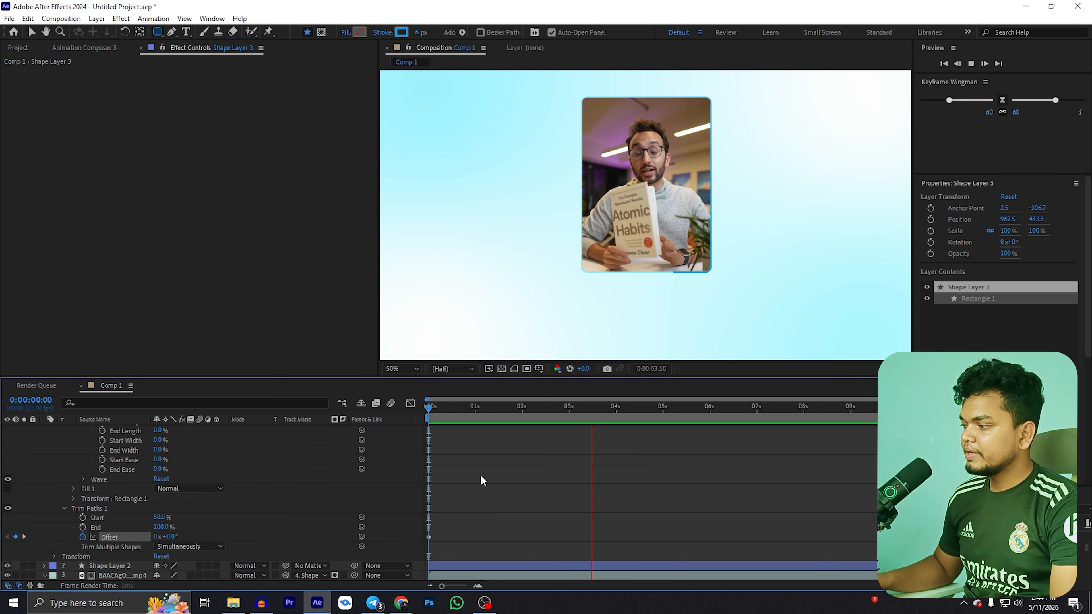
key("space")
Apply the Deep Glow effect to Shape Layer 3
scroll(573, 485, "up", 6)
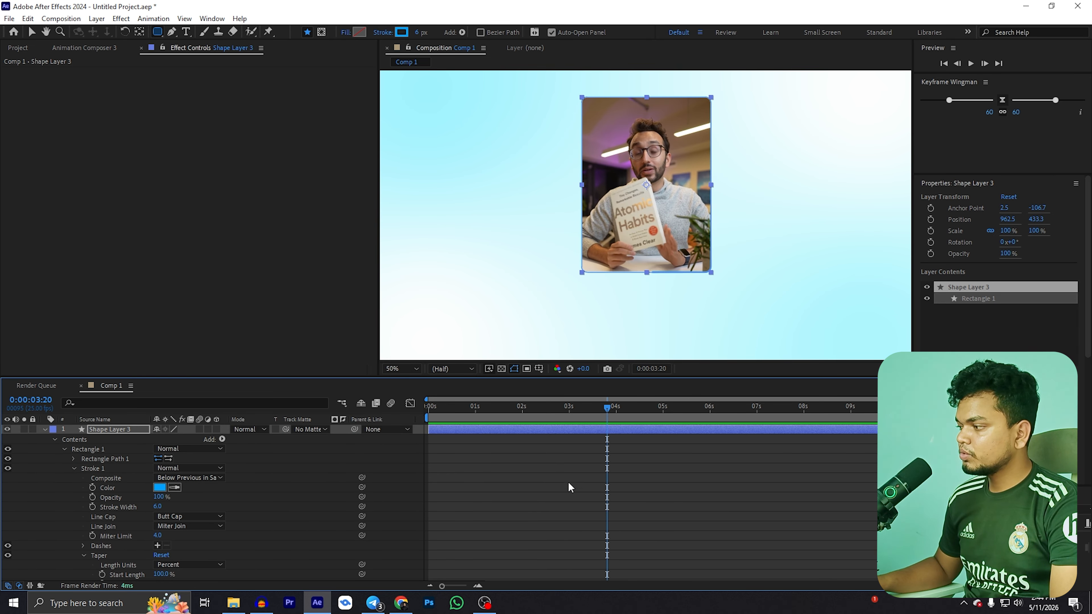
key("ctrl+space")
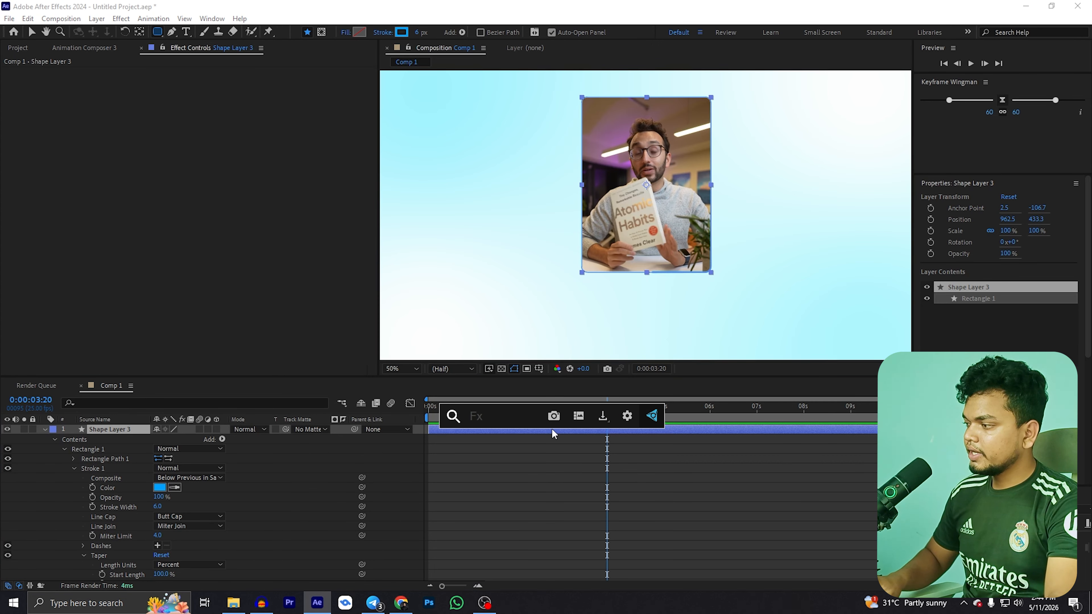
type("deep")
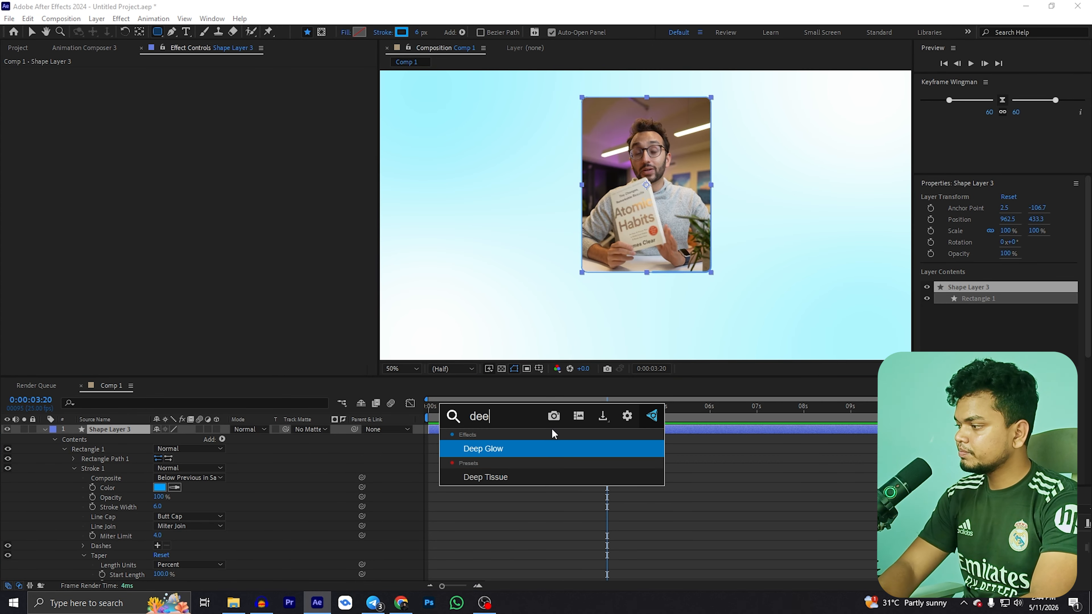
left_click(513, 449)
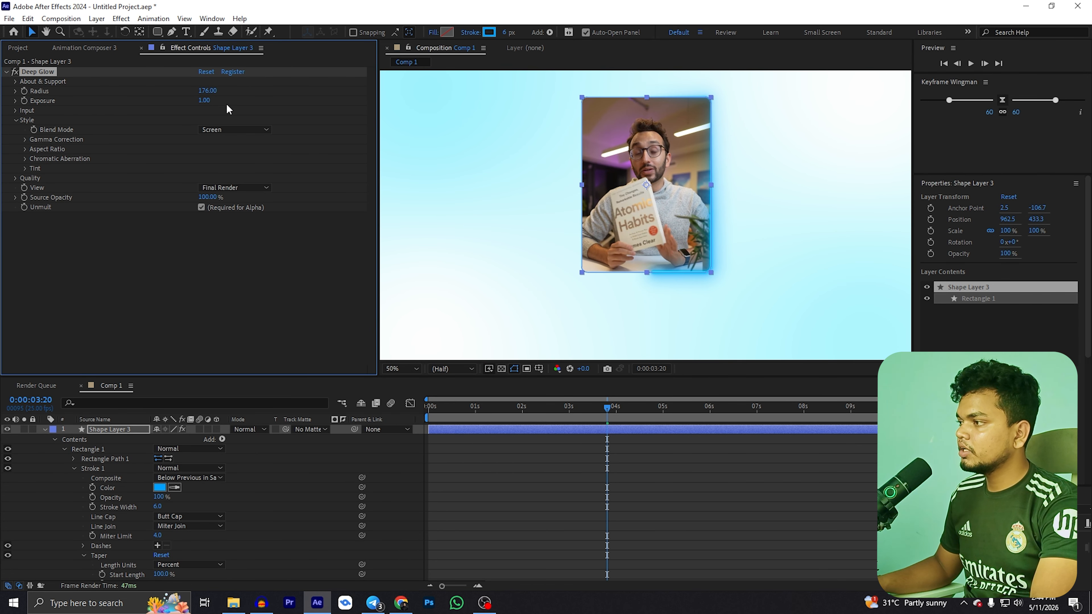
Lower the Deep Glow Exposure on Shape Layer 3 to 0.04
left_click_drag(203, 103, 183, 103)
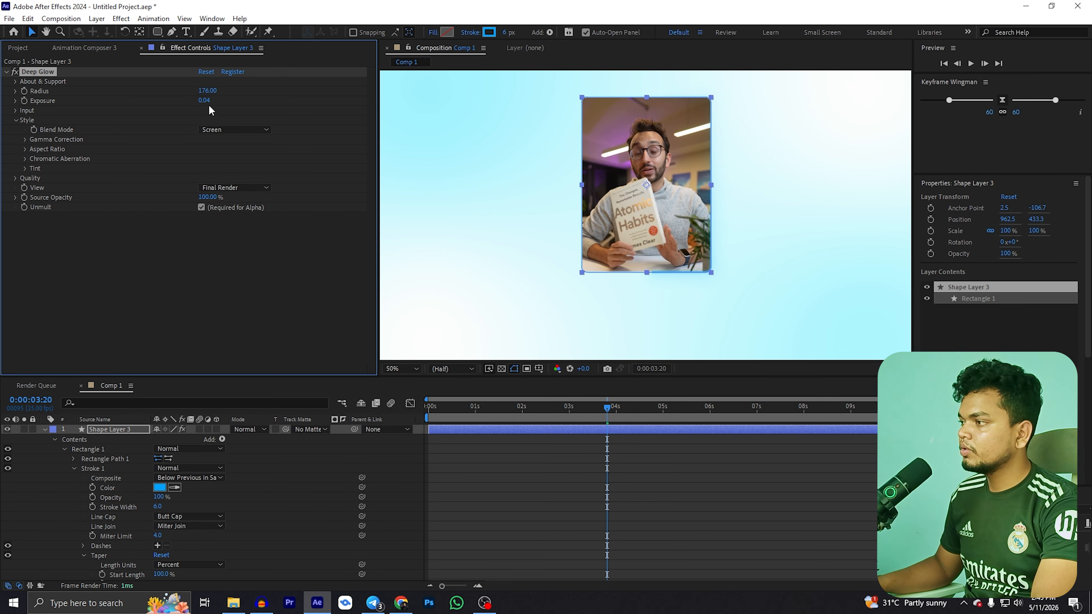
left_click(429, 261)
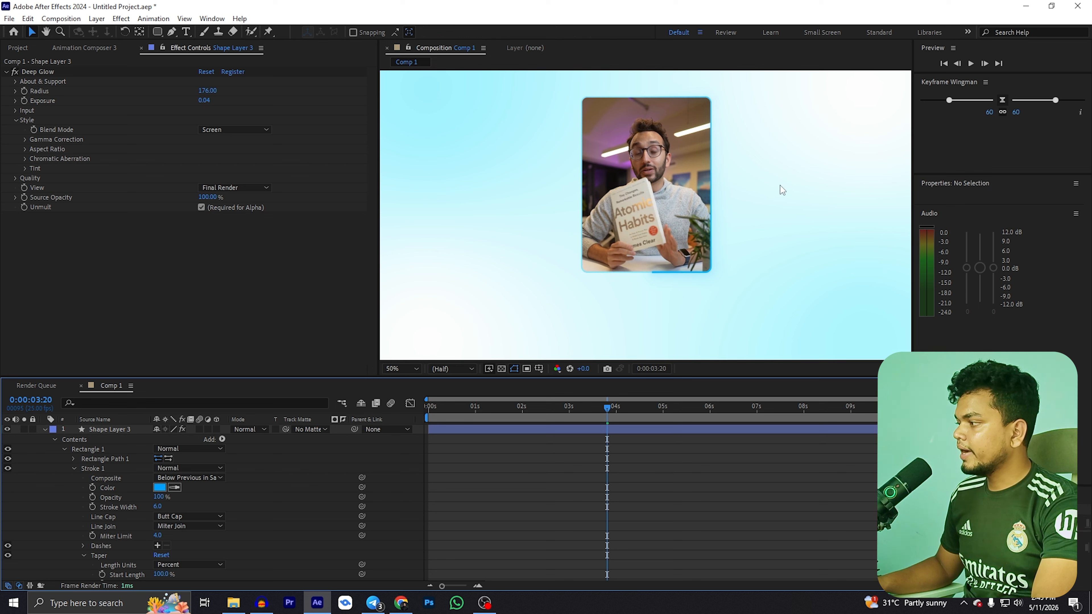
Collapse the expanded properties of all layers in Comp 1
left_click(107, 430)
key("ctrl+a")
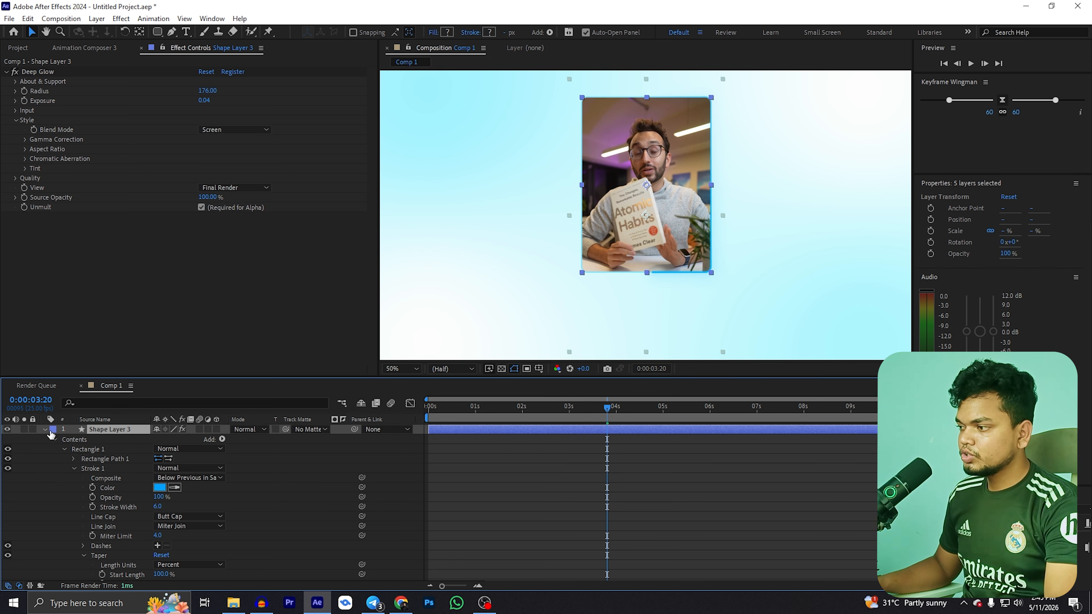
left_click(45, 430)
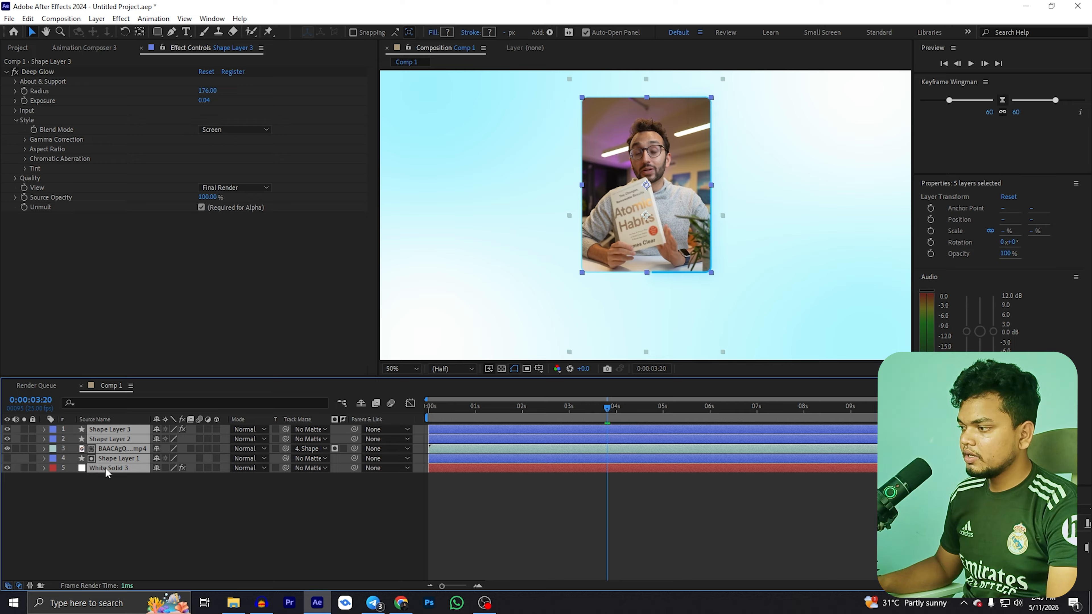
Move the three shape layers and the video down together, giving the shape layers a Position of 962.5, 562.3 and the video 960.0, 669.0
left_click(113, 475)
left_click(116, 457)
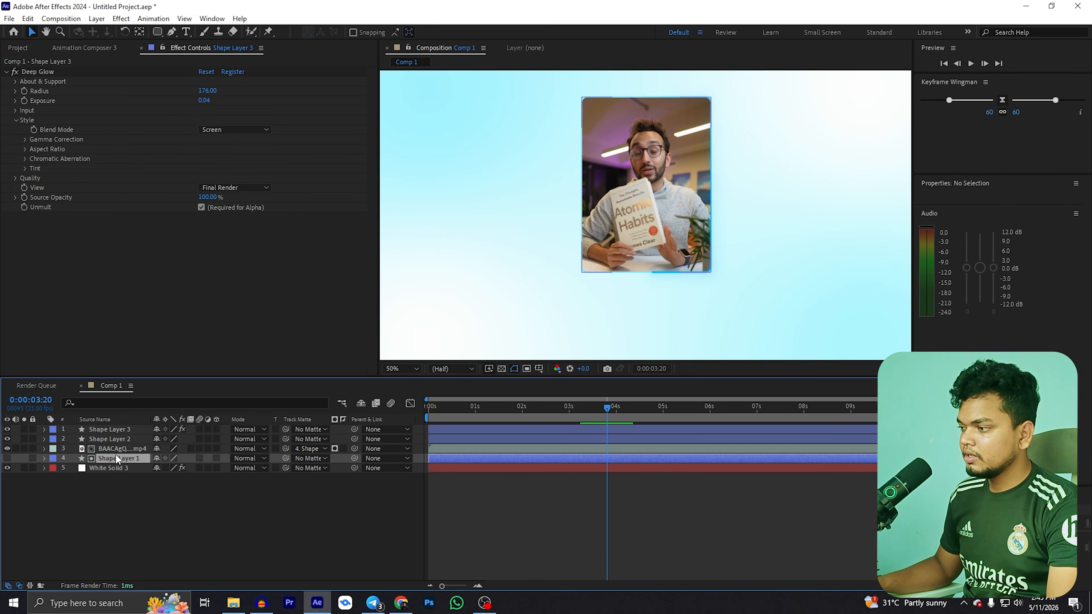
left_click(117, 428, "shift")
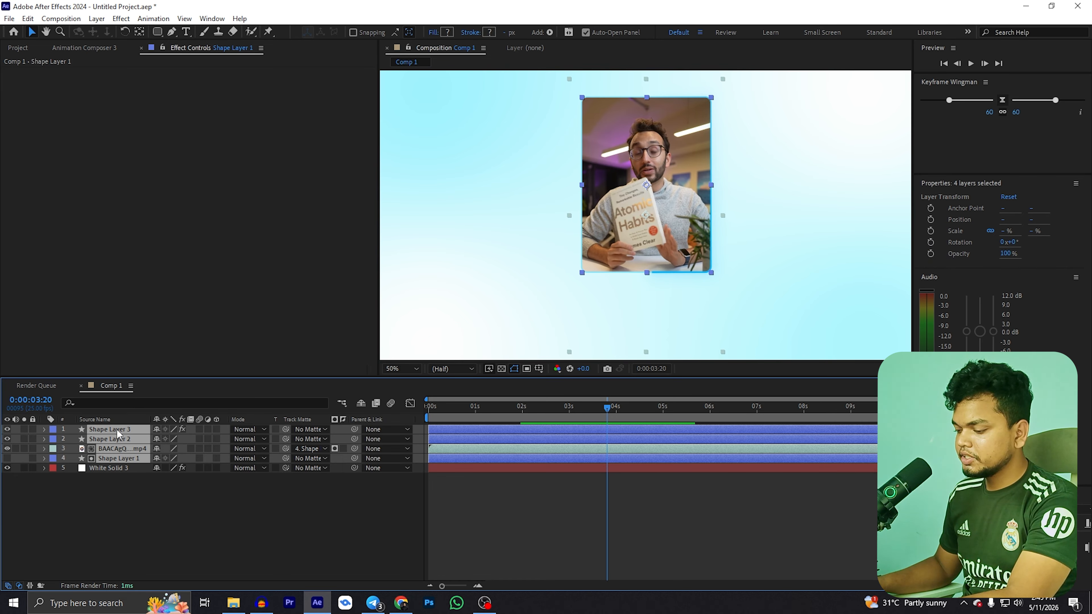
key("p")
left_click_drag(178, 439, 244, 452)
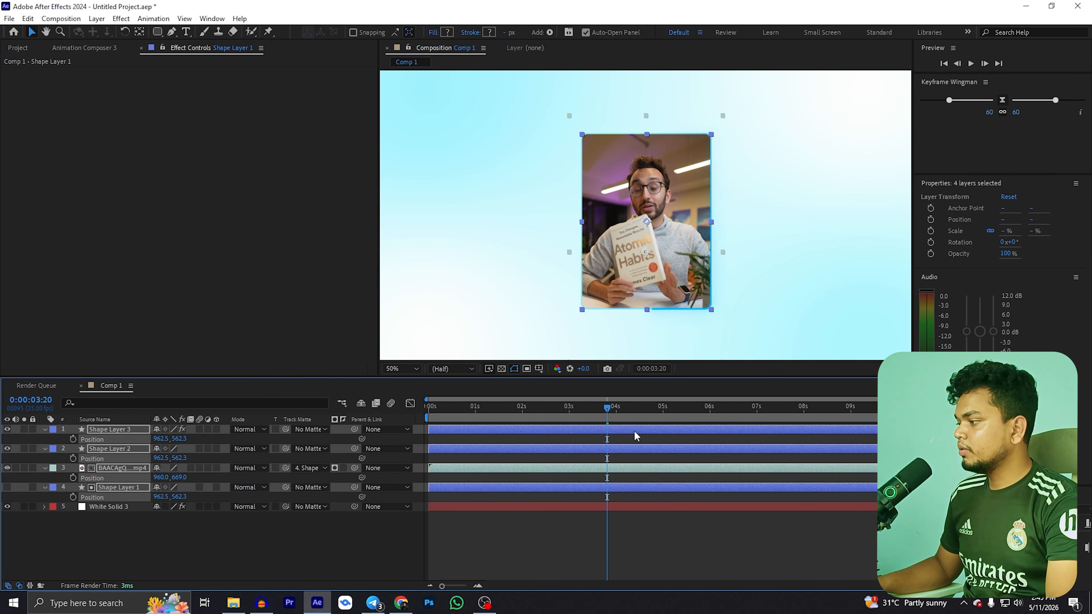
Preview the repositioned framed video and its glowing stroke from the start of the composition
left_click(615, 437)
left_click_drag(527, 408, 307, 434)
key("space")
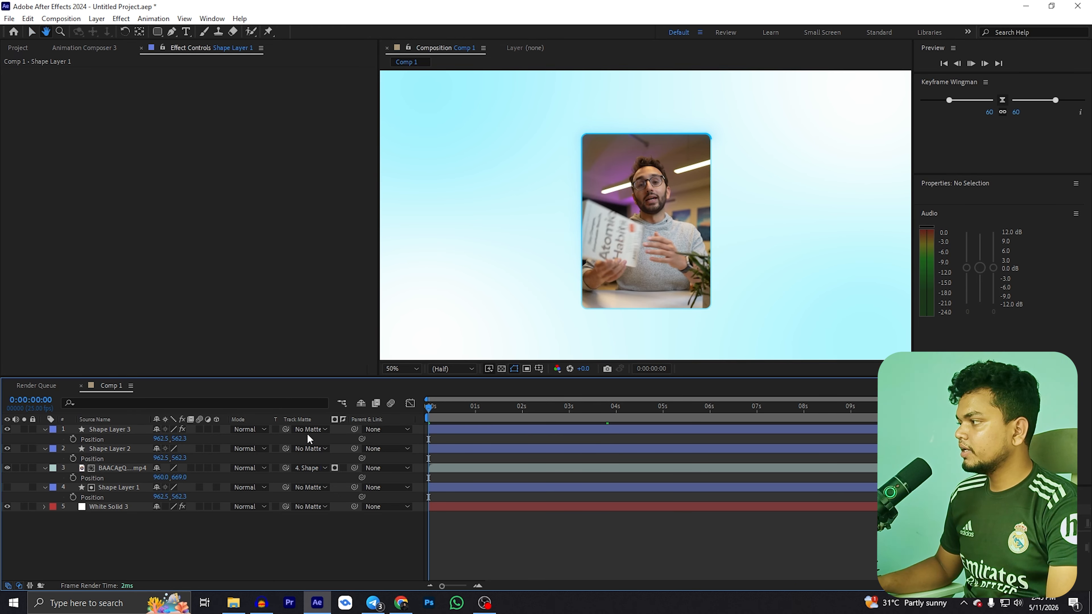